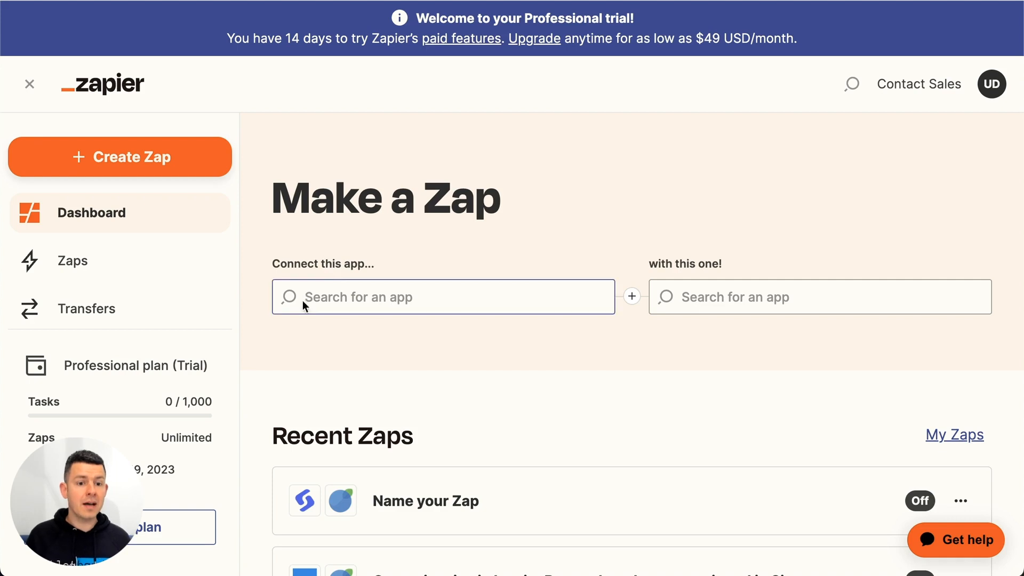
Step: Select InvoiceBerry as the app to connect and BoldSign as the app to connect it with
{"action": "type", "text": "invoicebery"}
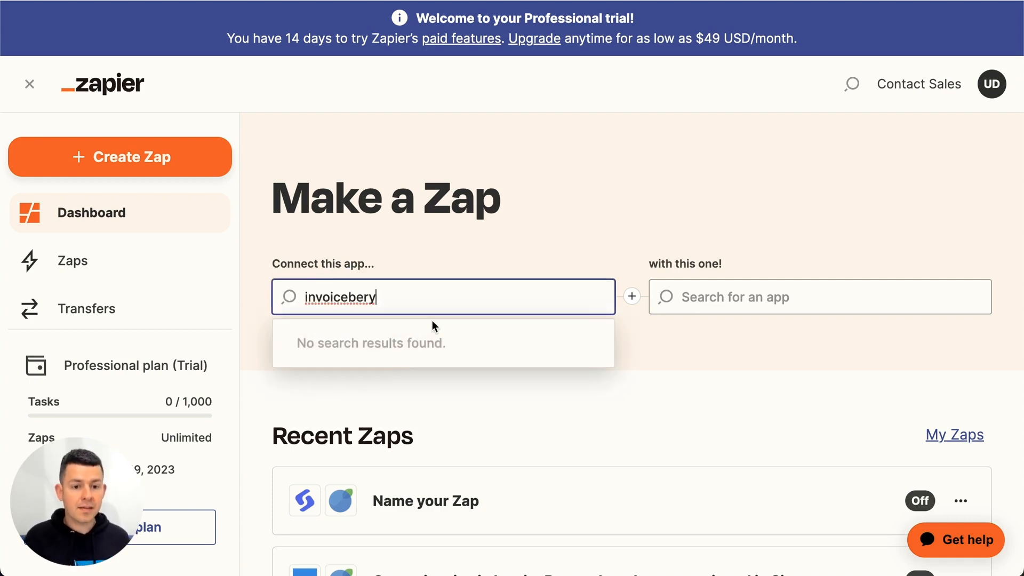
{"action": "key", "text": "BackSpace"}
{"action": "left_click", "coordinate": [390, 344]}
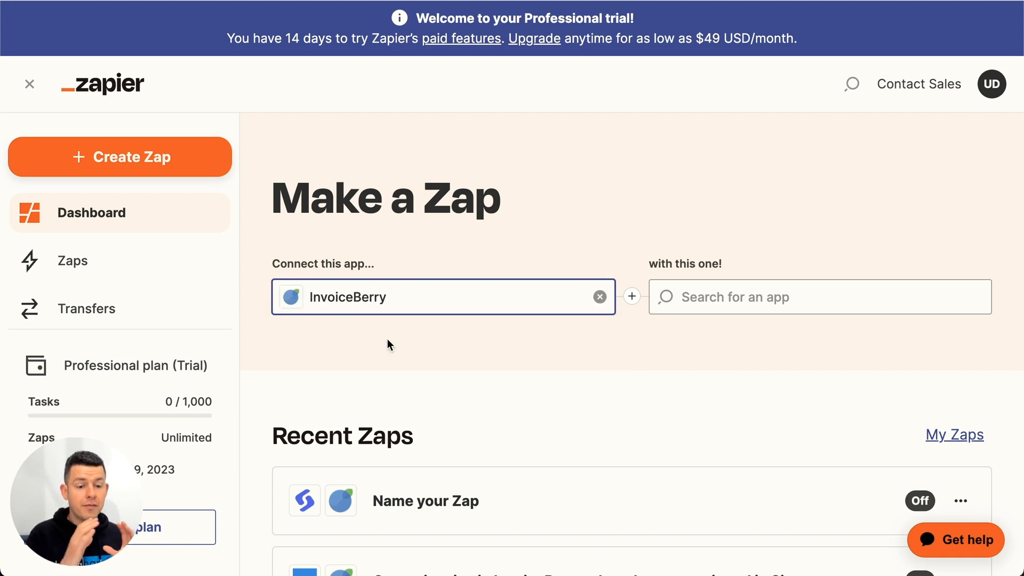
{"action": "left_click", "coordinate": [793, 302]}
{"action": "type", "text": "boldsign"}
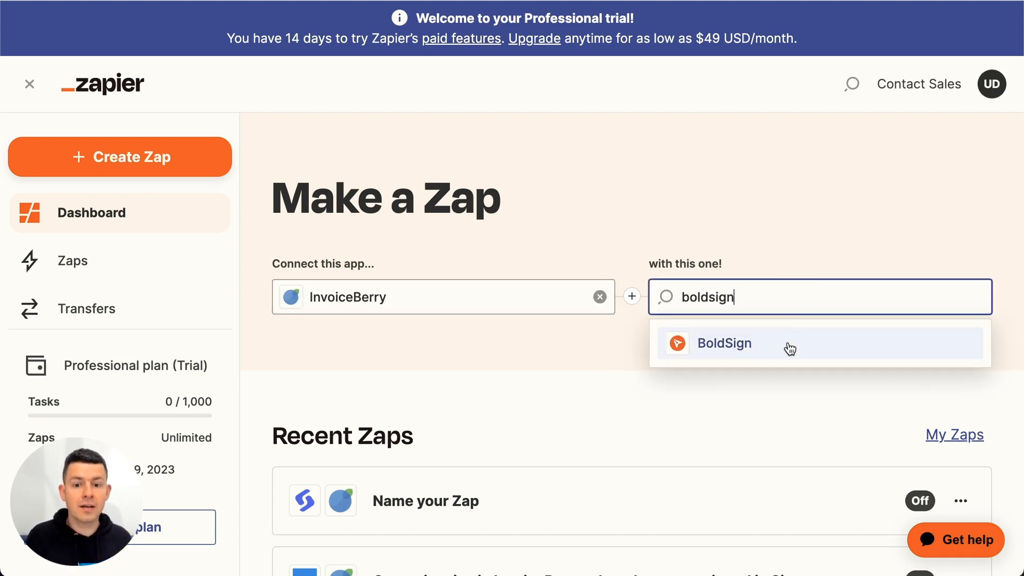
{"action": "left_click", "coordinate": [789, 343]}
Step: Create a Zap with the InvoiceBerry trigger New Client and the BoldSign action Send Document From Template
{"action": "left_click", "coordinate": [423, 388]}
{"action": "left_click", "coordinate": [421, 334]}
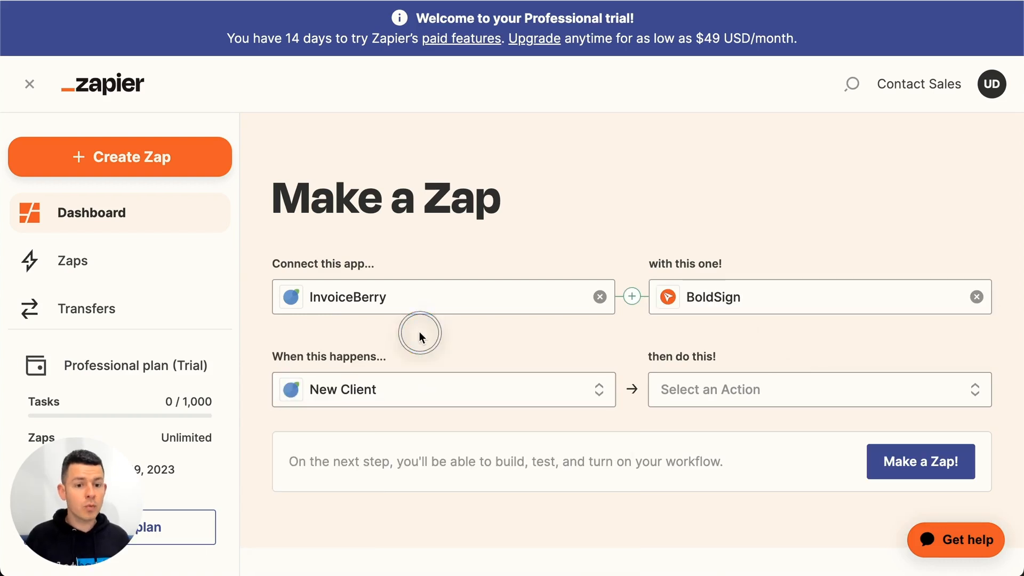
{"action": "left_click", "coordinate": [389, 389]}
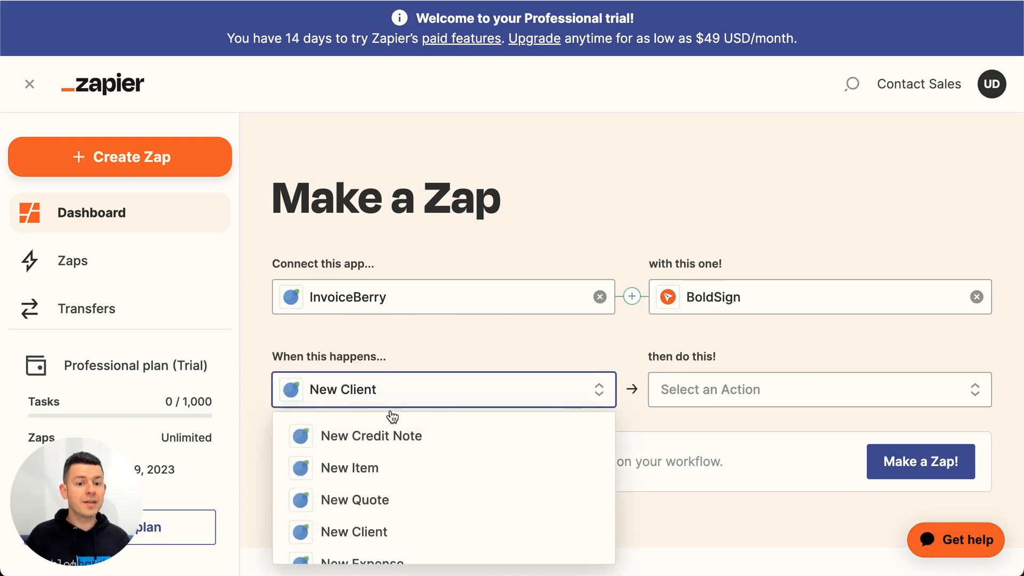
{"action": "left_click", "coordinate": [370, 530]}
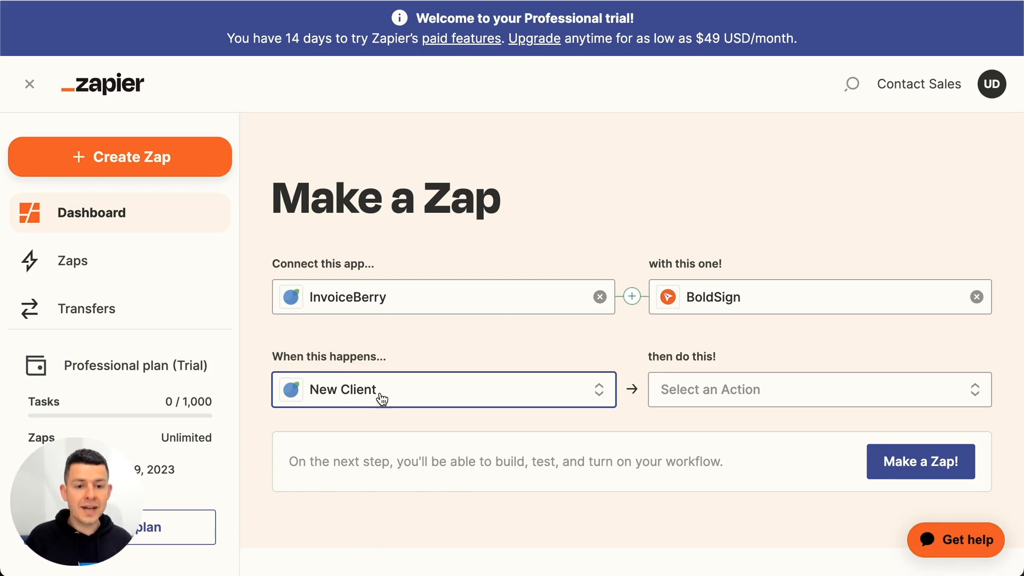
{"action": "left_click", "coordinate": [731, 400]}
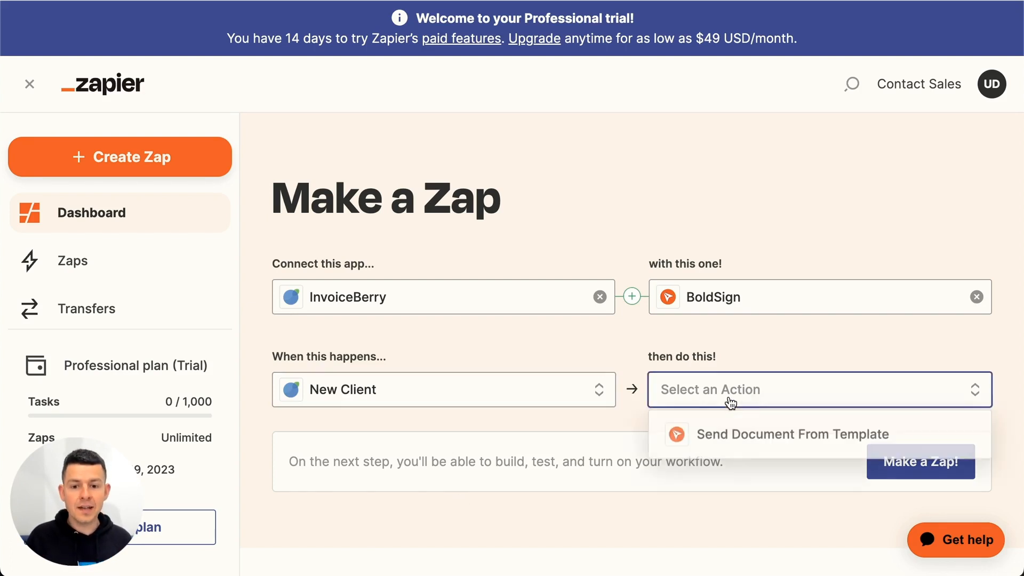
{"action": "left_click", "coordinate": [736, 438]}
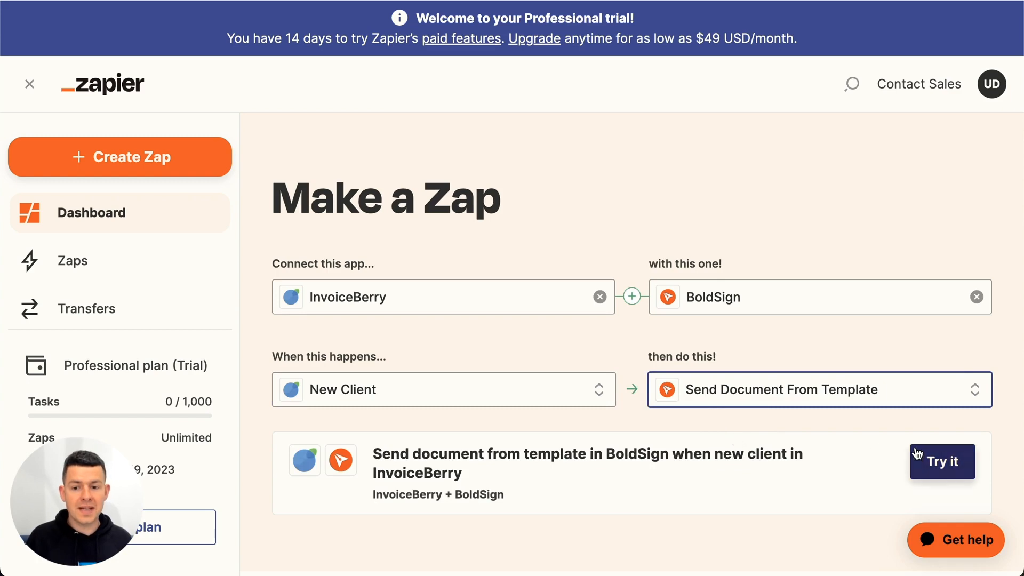
{"action": "left_click", "coordinate": [967, 475]}
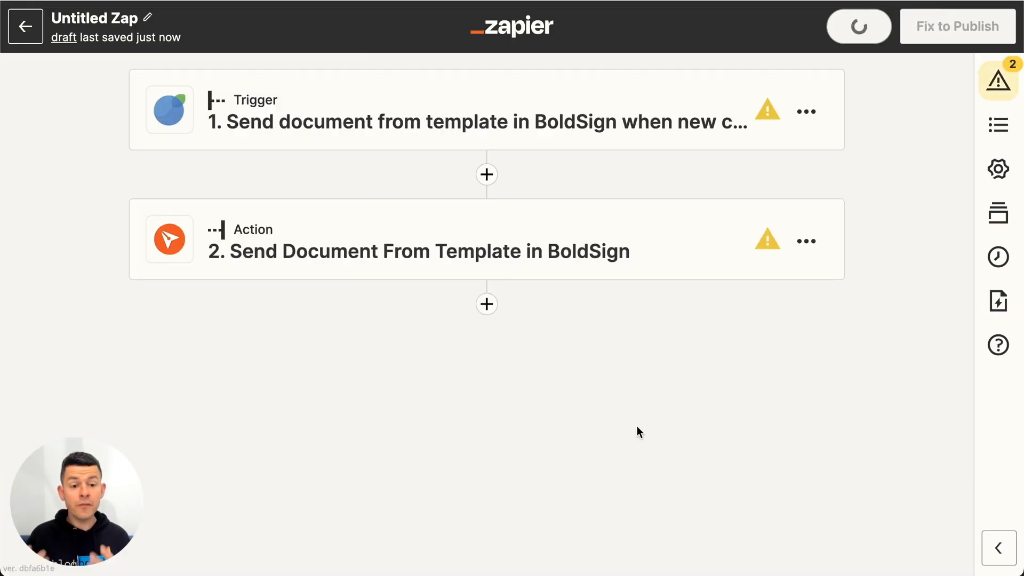
Step: Start signing in to InvoiceBerry for the trigger, then switch to InvoiceBerry and renew the API key in its integration settings
{"action": "left_click", "coordinate": [561, 109]}
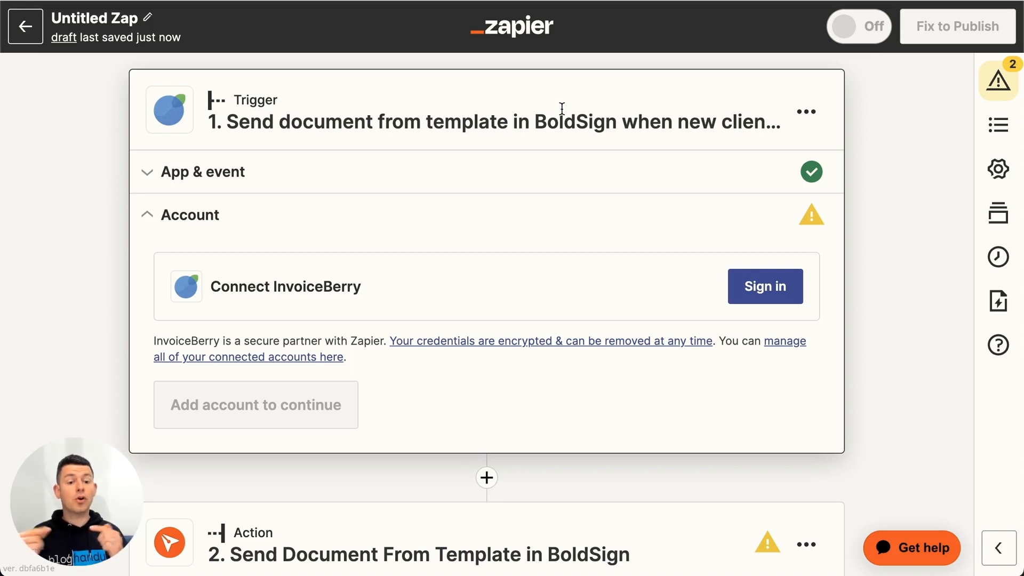
{"action": "left_click", "coordinate": [771, 289]}
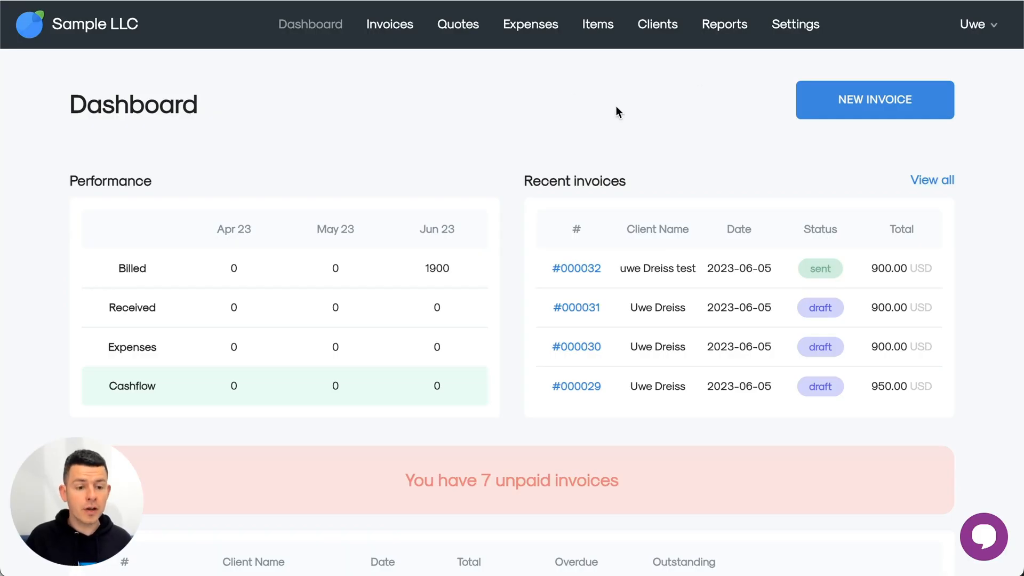
{"action": "left_click", "coordinate": [797, 24]}
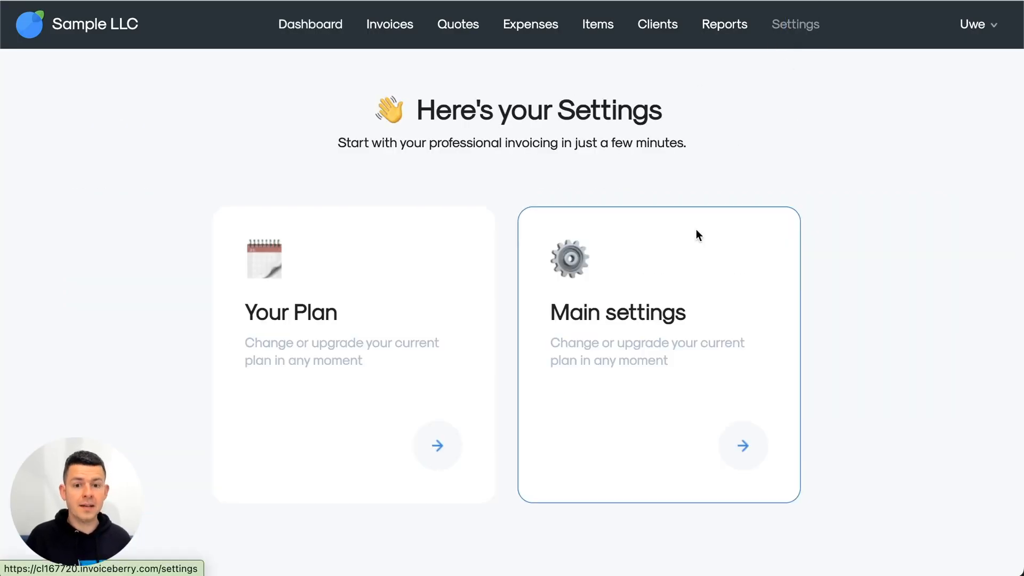
{"action": "left_click", "coordinate": [664, 303]}
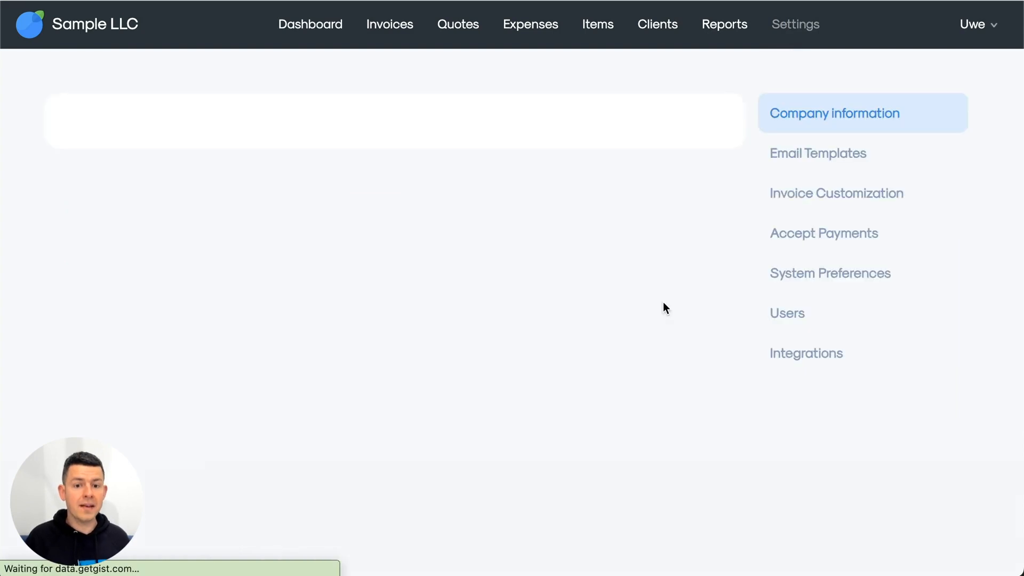
{"action": "left_click", "coordinate": [810, 356]}
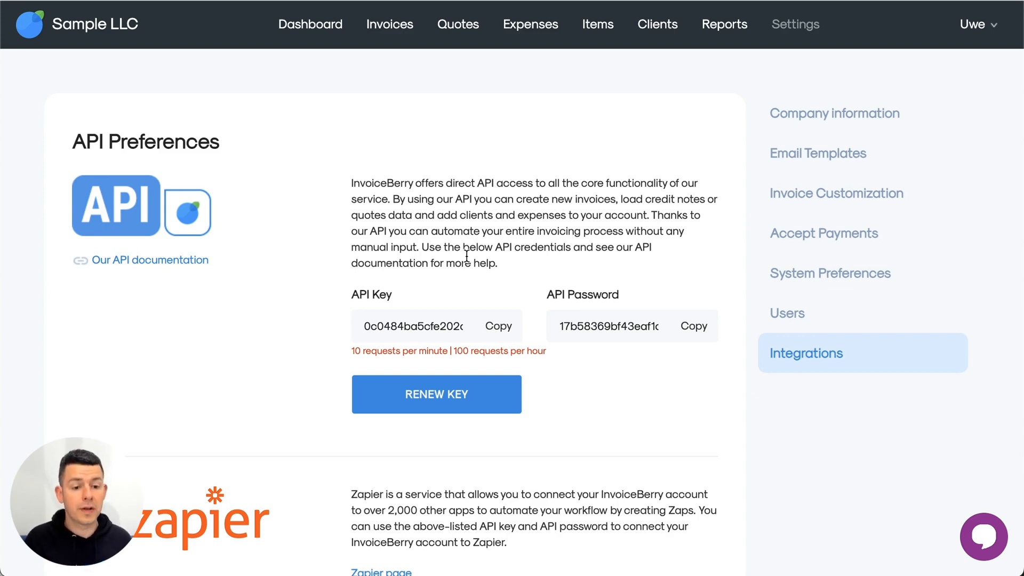
{"action": "left_click", "coordinate": [425, 393]}
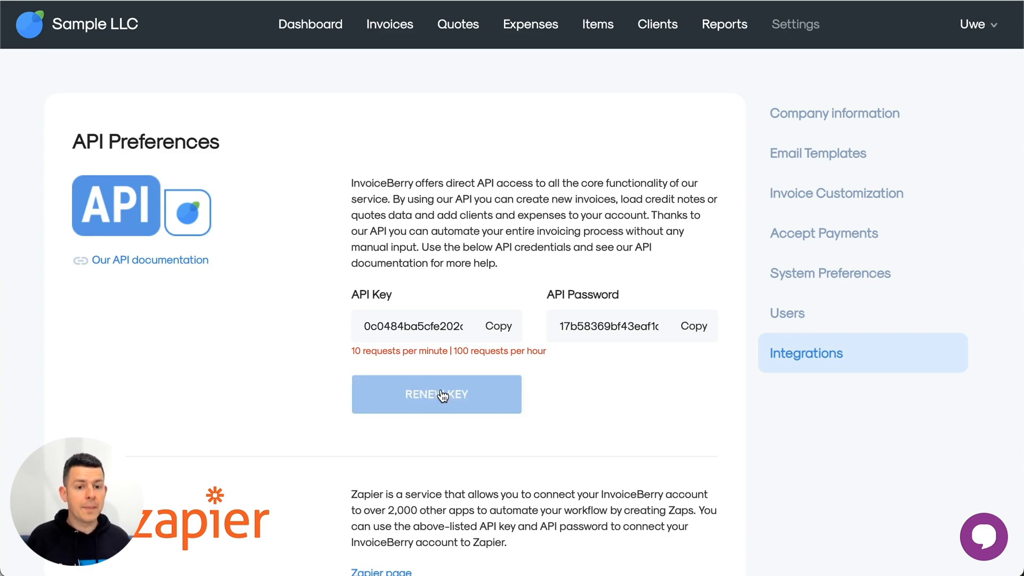
Step: Copy the renewed API key from InvoiceBerry and paste it into the API Key field of Zapier's connection window
{"action": "left_click", "coordinate": [498, 334]}
{"action": "key", "text": "super+grave"}
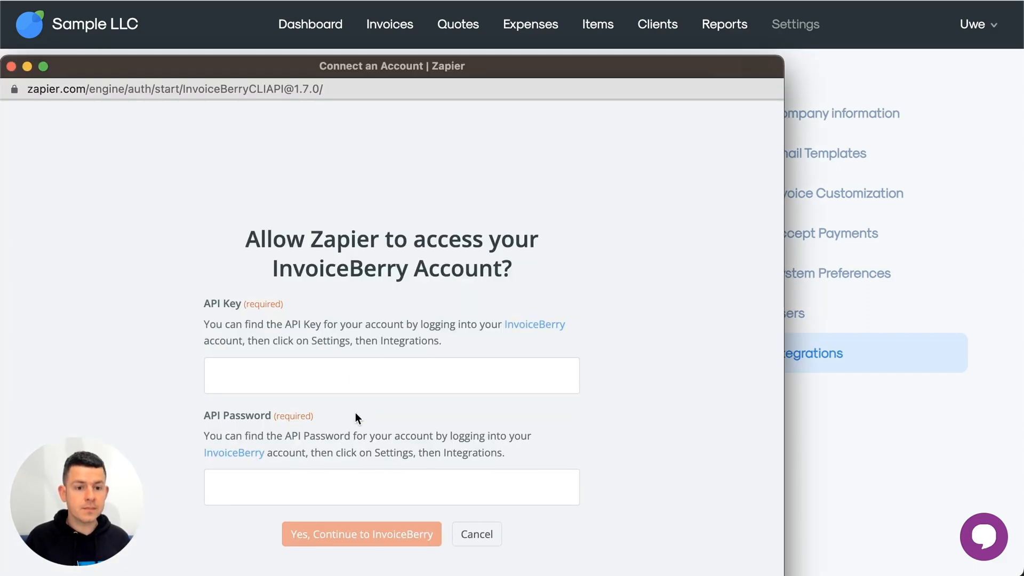
{"action": "left_click", "coordinate": [343, 382]}
{"action": "key", "text": "super+v"}
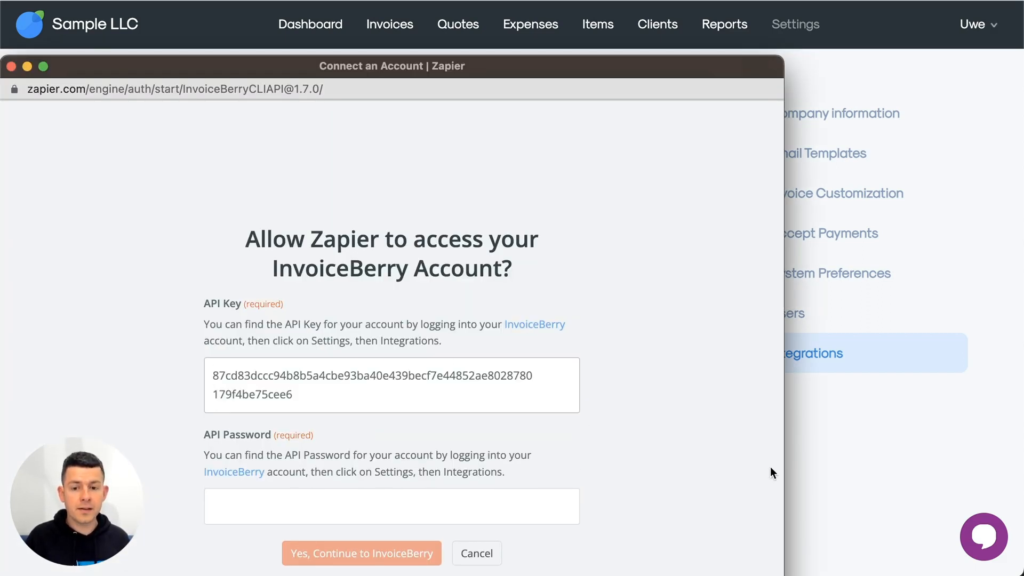
Step: Copy the API password from InvoiceBerry, paste it into Zapier's API Password field and authorize the connection
{"action": "left_click", "coordinate": [856, 473]}
{"action": "left_click", "coordinate": [693, 328]}
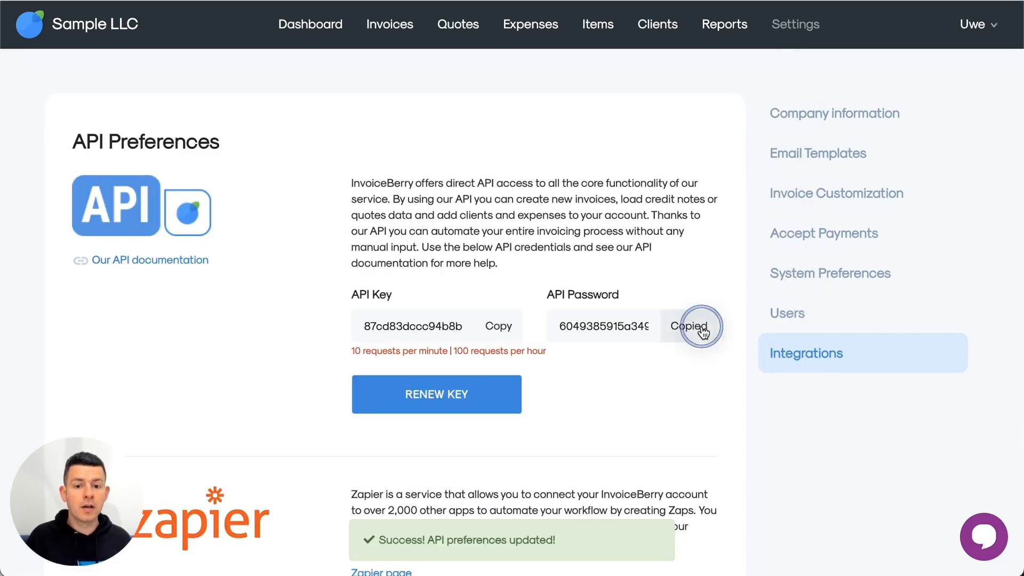
{"action": "key", "text": "super+grave"}
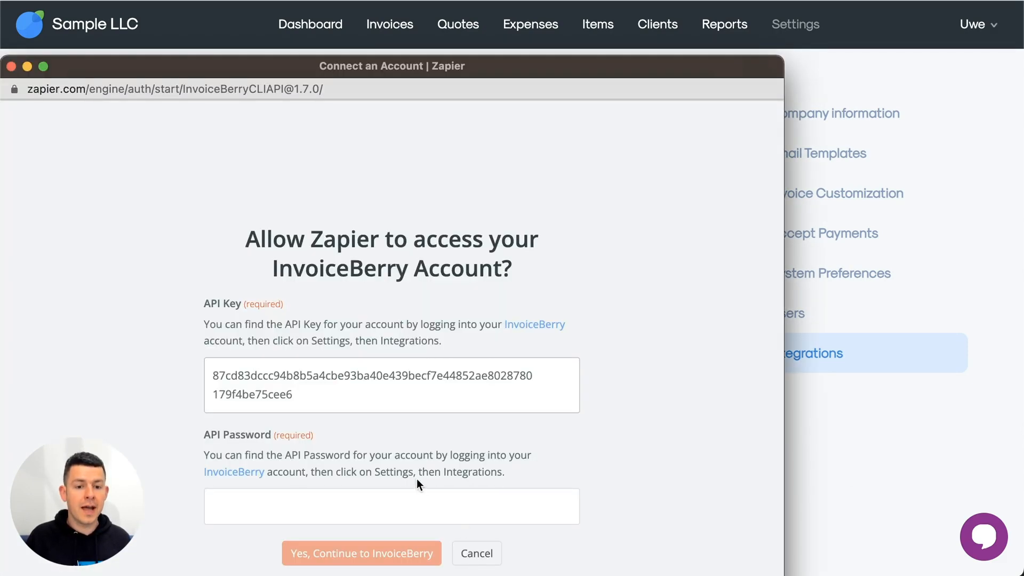
{"action": "left_click", "coordinate": [393, 497]}
{"action": "key", "text": "super+v"}
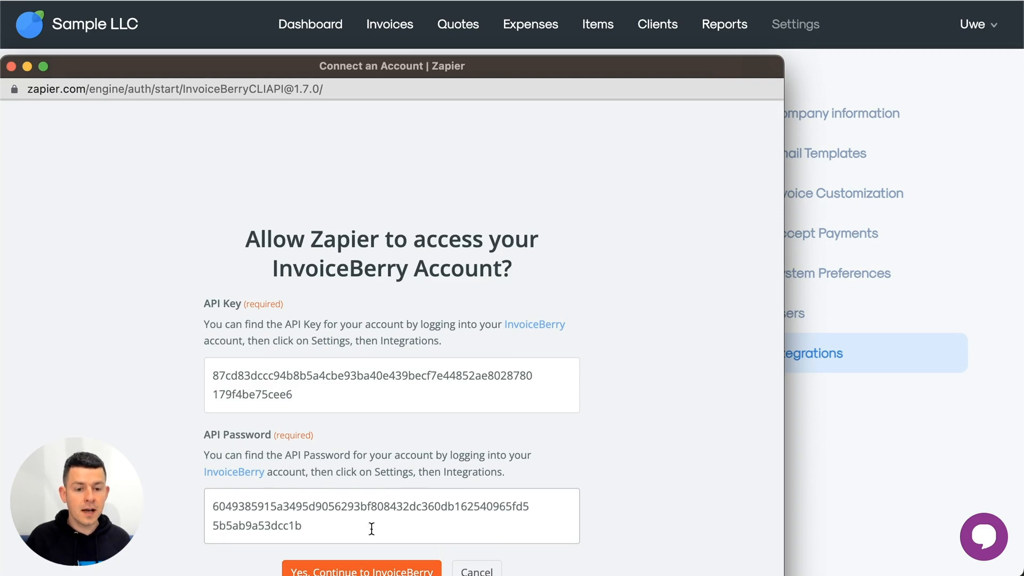
{"action": "left_click", "coordinate": [371, 570]}
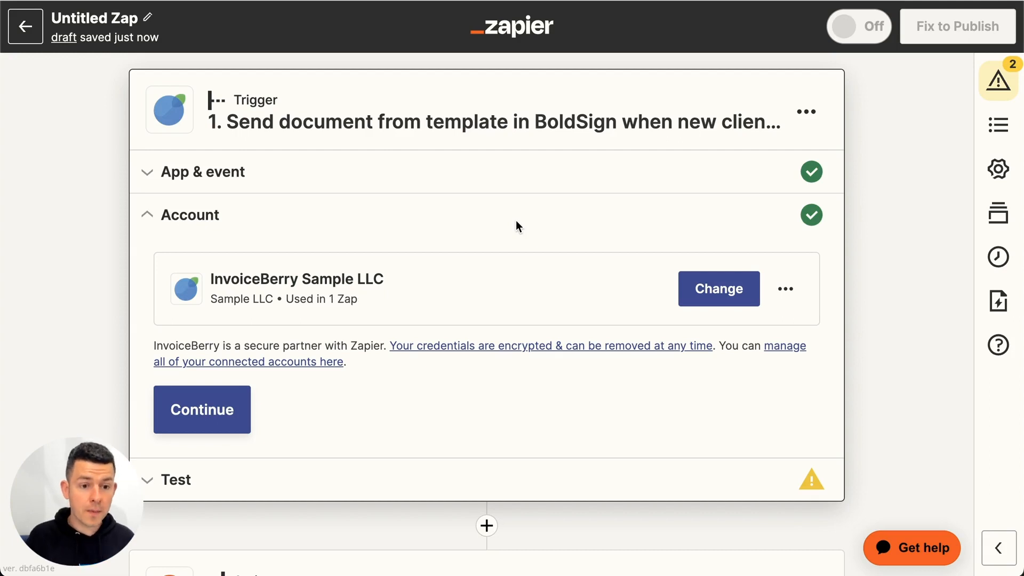
Step: Test the New Client trigger with the connected Sample LLC account, review the retrieved client record and proceed to the BoldSign action
{"action": "left_click", "coordinate": [201, 409]}
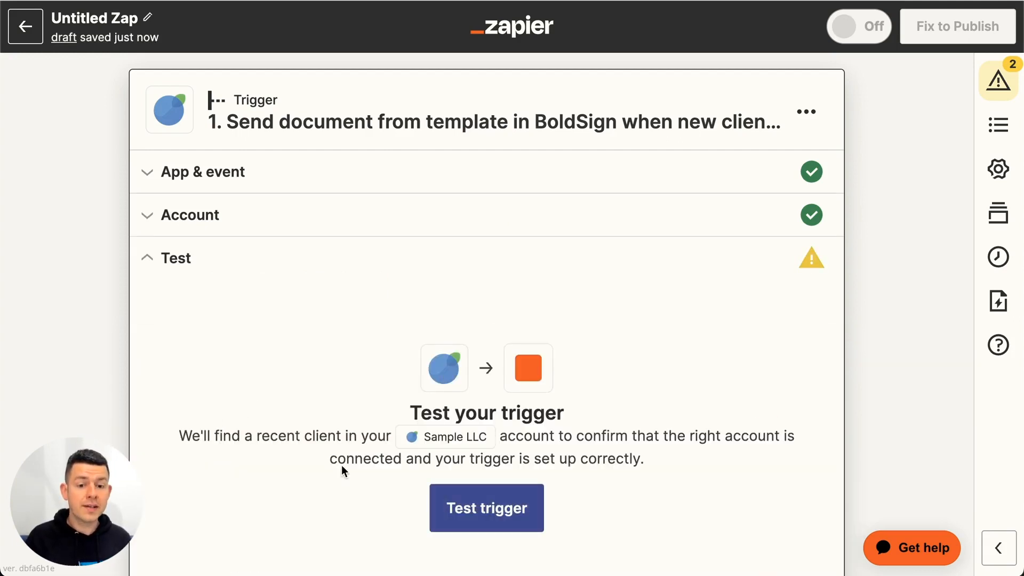
{"action": "left_click", "coordinate": [496, 508]}
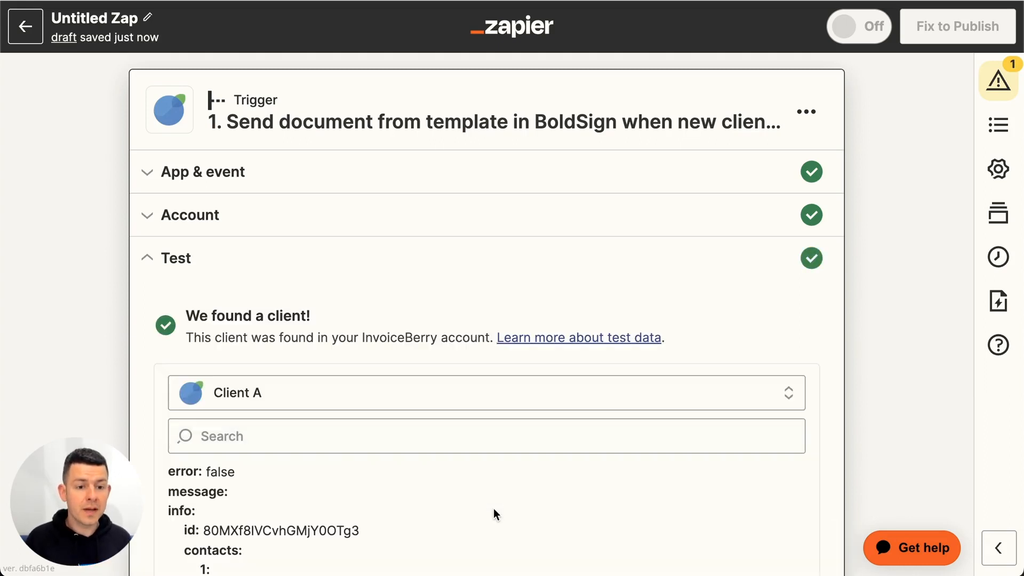
{"action": "scroll", "coordinate": [494, 513], "scroll_direction": "down", "scroll_amount": 2}
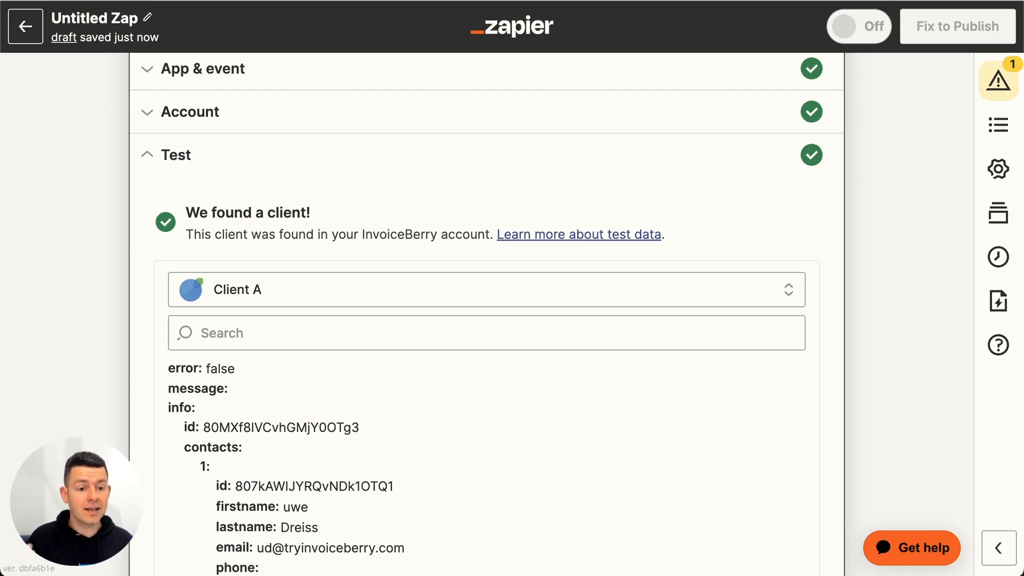
{"action": "scroll", "coordinate": [565, 493], "scroll_direction": "down", "scroll_amount": 5}
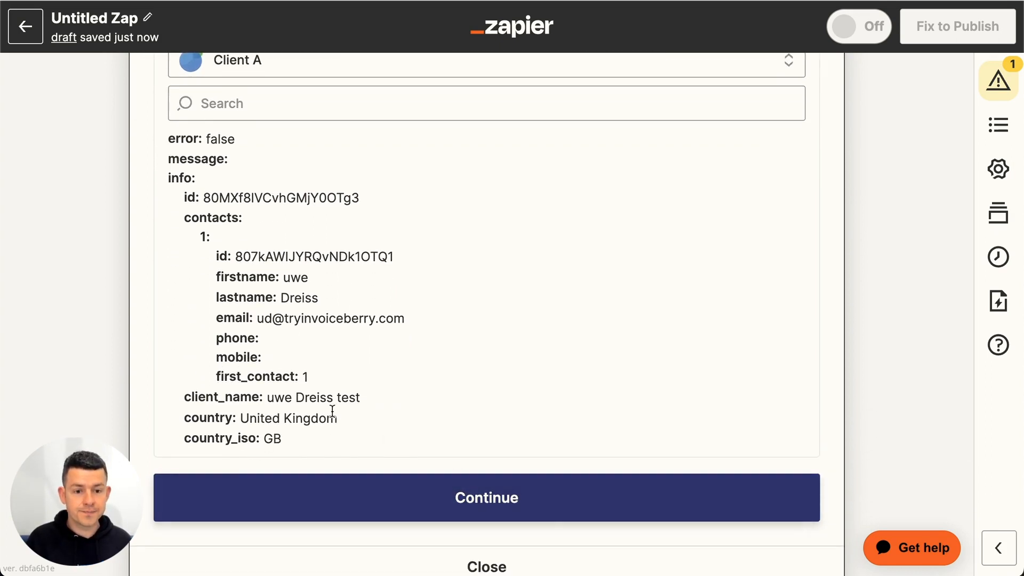
{"action": "left_click", "coordinate": [506, 499]}
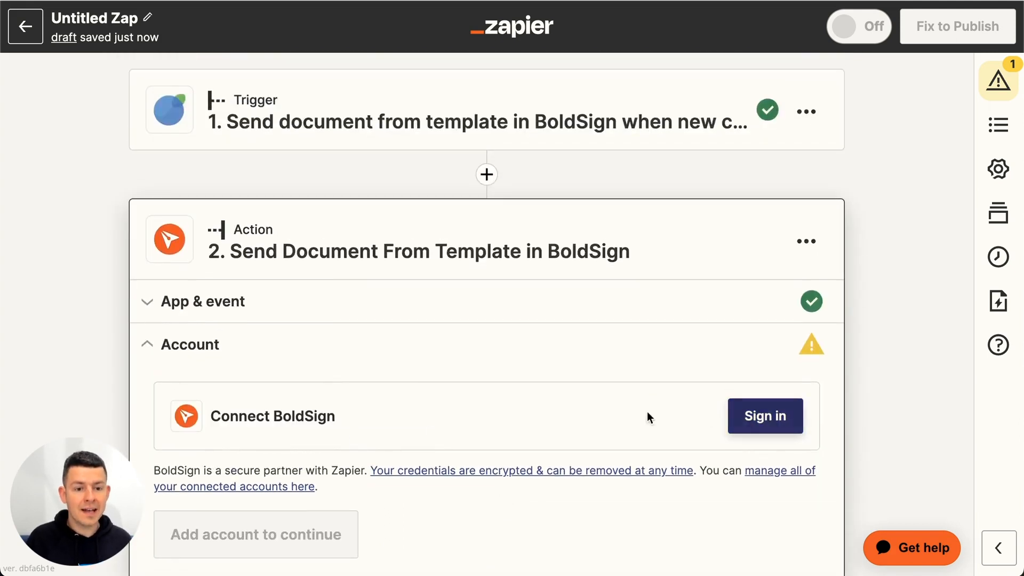
Step: Connect the BoldSign account to the action by allowing Zapier access, and proceed to the action's settings
{"action": "left_click", "coordinate": [775, 424]}
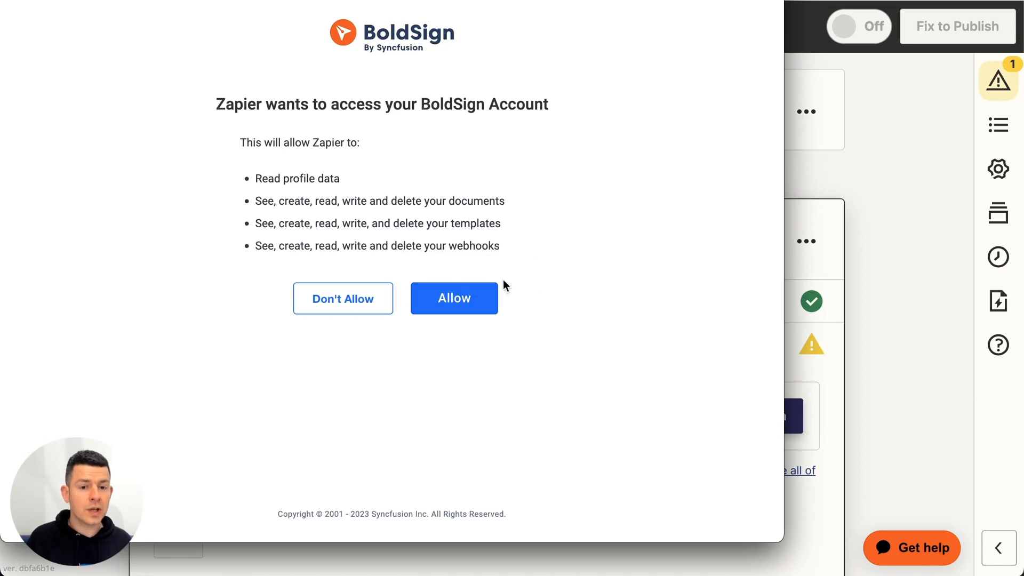
{"action": "left_click", "coordinate": [475, 300]}
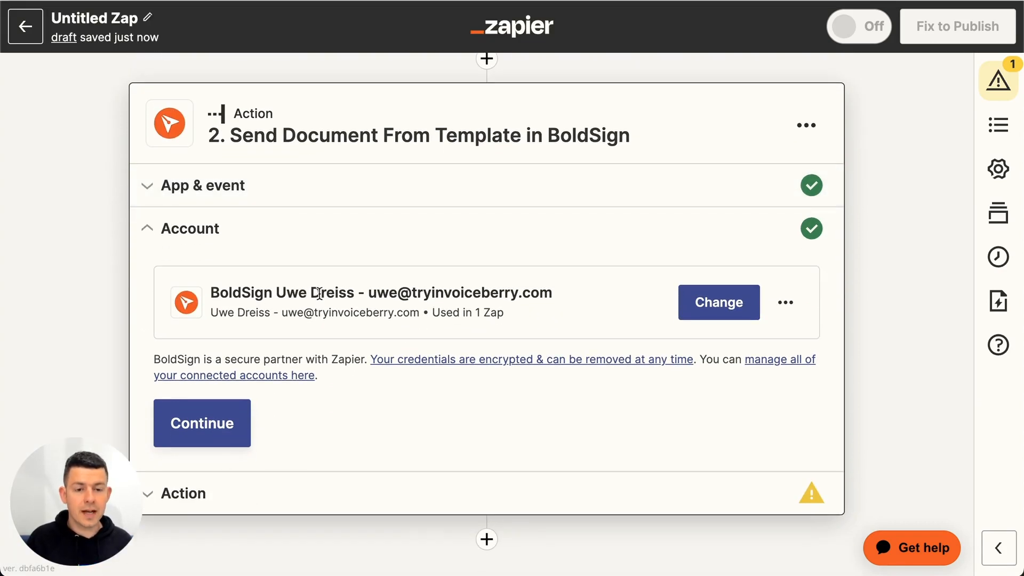
{"action": "left_click", "coordinate": [190, 421]}
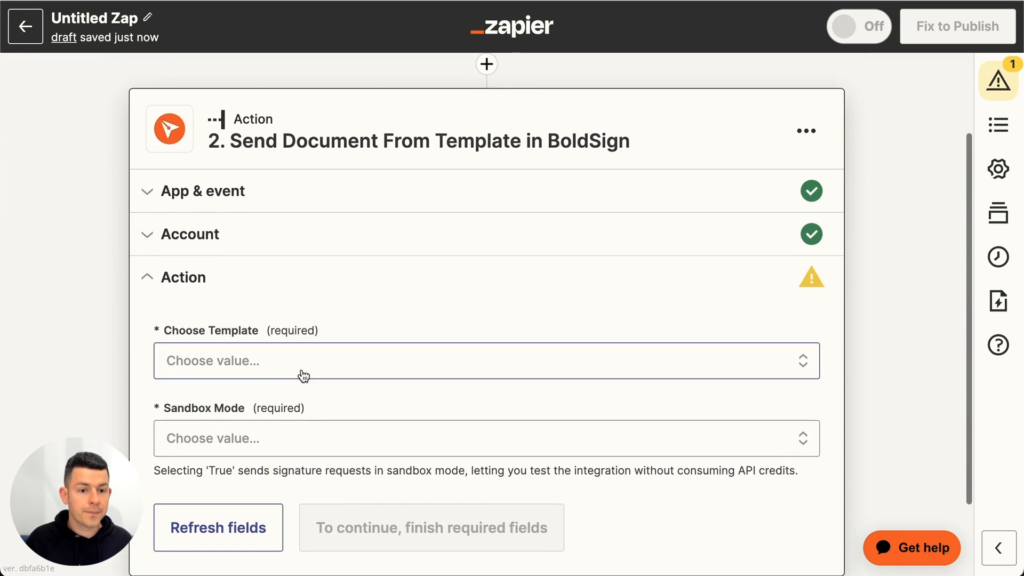
Step: Choose the My contract template for the BoldSign action and set its Sandbox Mode to True
{"action": "left_click", "coordinate": [309, 361]}
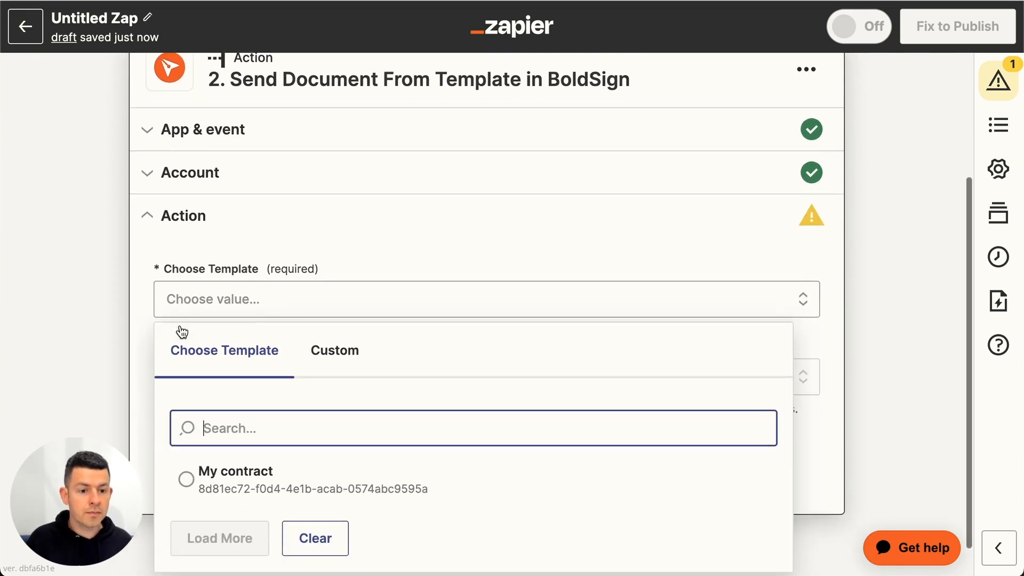
{"action": "left_click", "coordinate": [216, 452]}
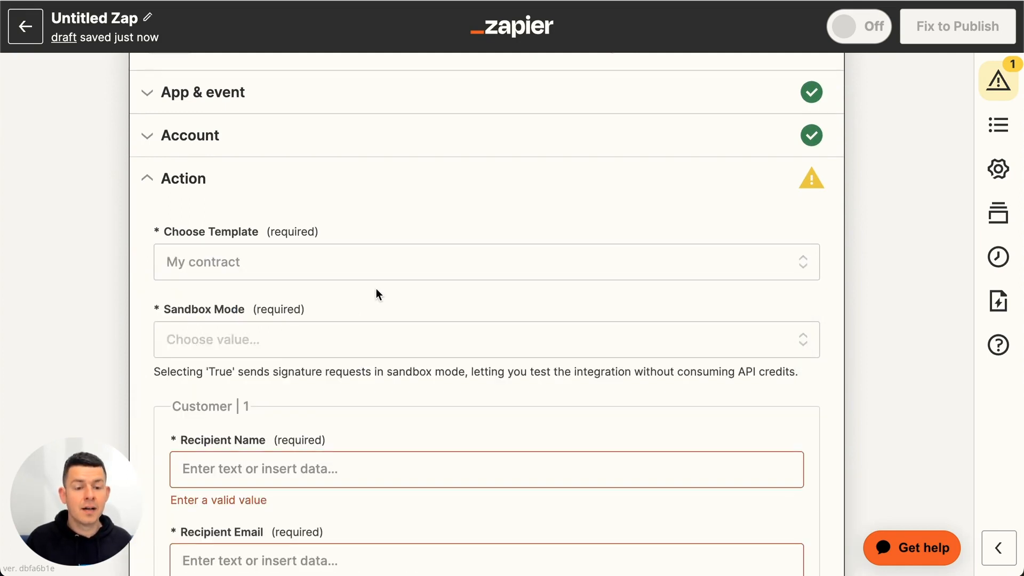
{"action": "scroll", "coordinate": [298, 315], "scroll_direction": "down", "scroll_amount": 1}
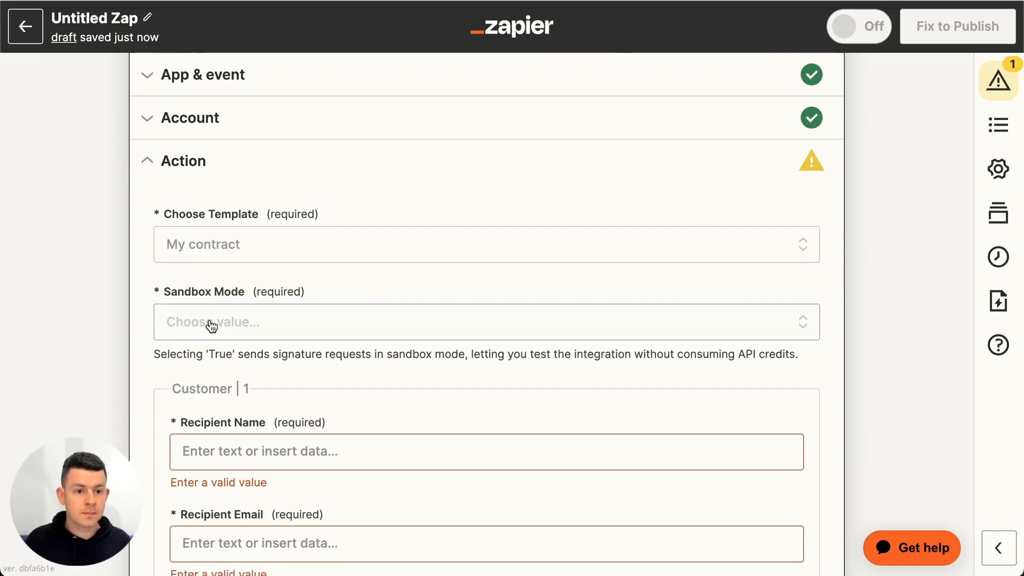
{"action": "left_click", "coordinate": [222, 333]}
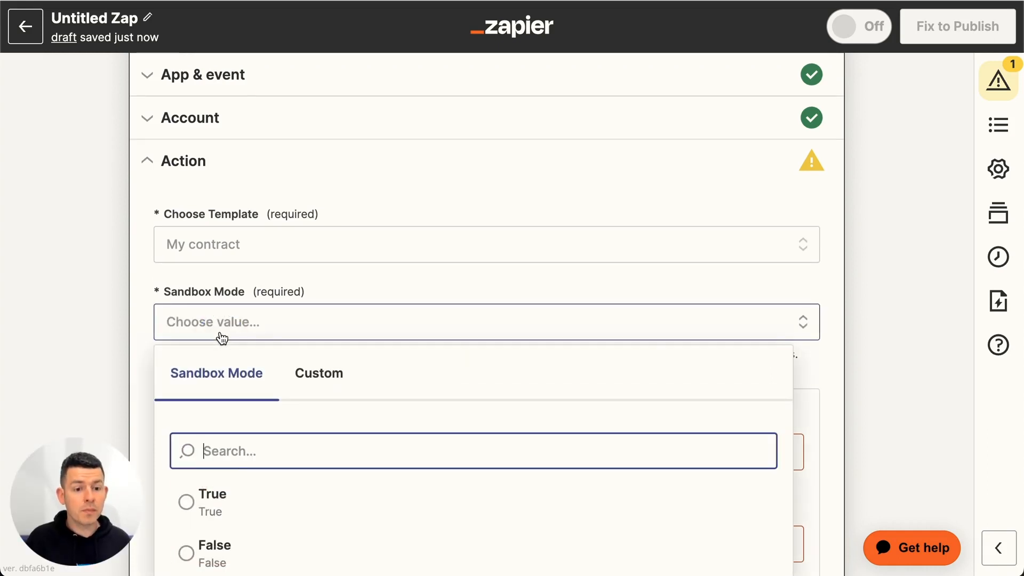
{"action": "left_click", "coordinate": [203, 493]}
{"action": "scroll", "coordinate": [258, 301], "scroll_direction": "down", "scroll_amount": 3}
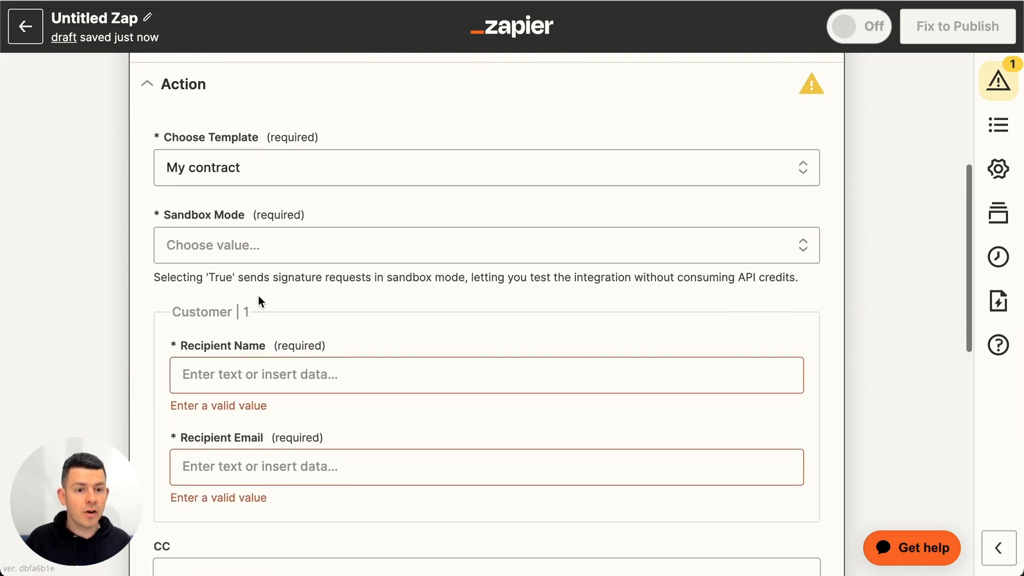
{"action": "left_click", "coordinate": [266, 245]}
{"action": "left_click", "coordinate": [187, 420]}
{"action": "left_click", "coordinate": [90, 391]}
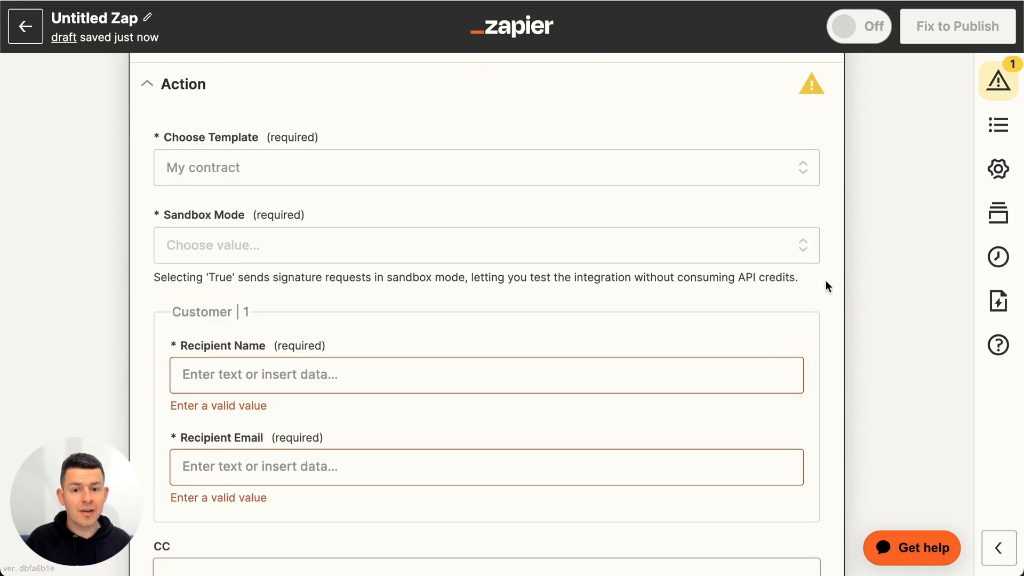
Step: Map the customer's Recipient Name to the First name and Last name fields from the InvoiceBerry trigger
{"action": "scroll", "coordinate": [347, 263], "scroll_direction": "down", "scroll_amount": 3}
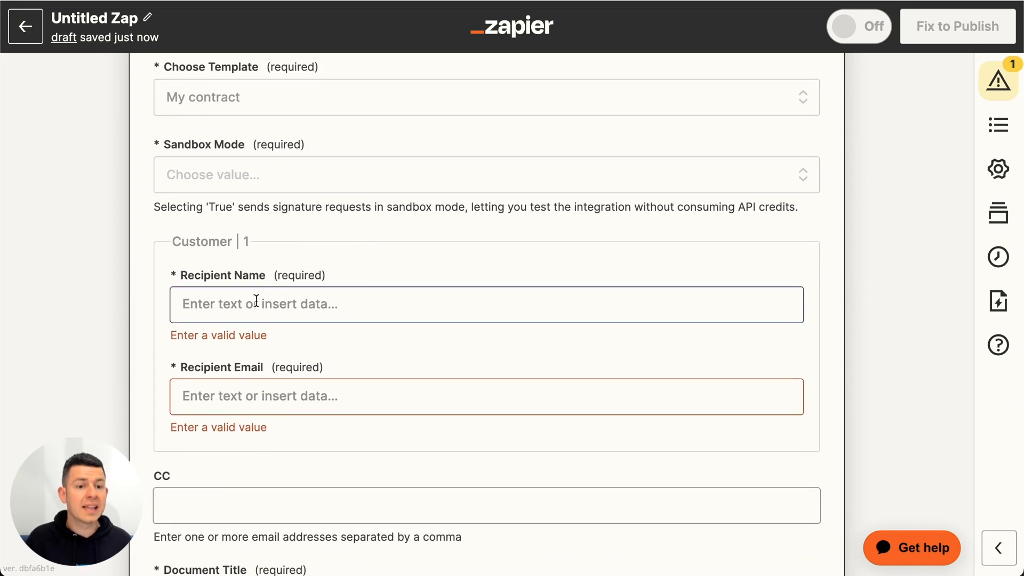
{"action": "left_click", "coordinate": [255, 301]}
{"action": "scroll", "coordinate": [145, 428], "scroll_direction": "down", "scroll_amount": 4}
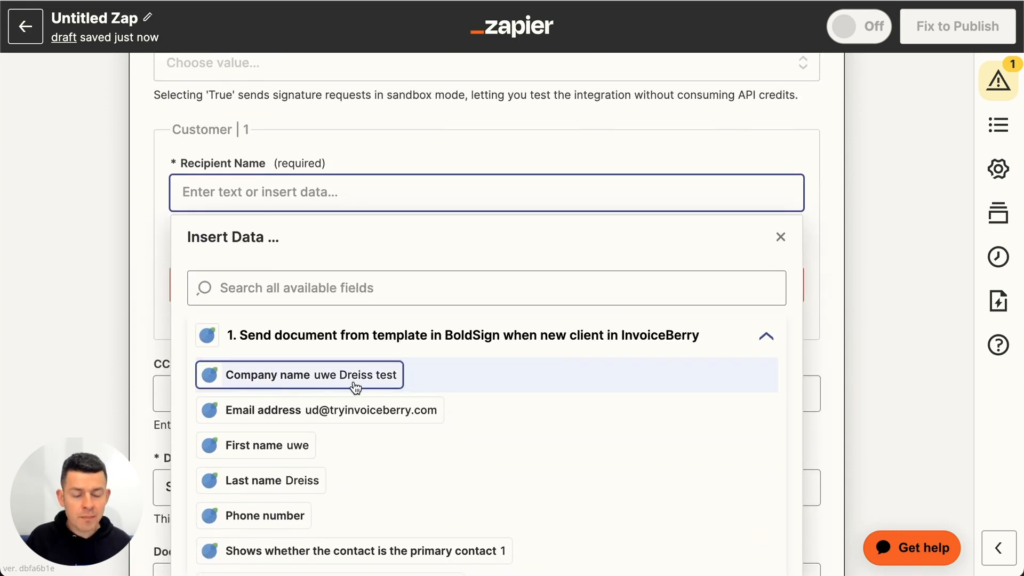
{"action": "left_click", "coordinate": [275, 444]}
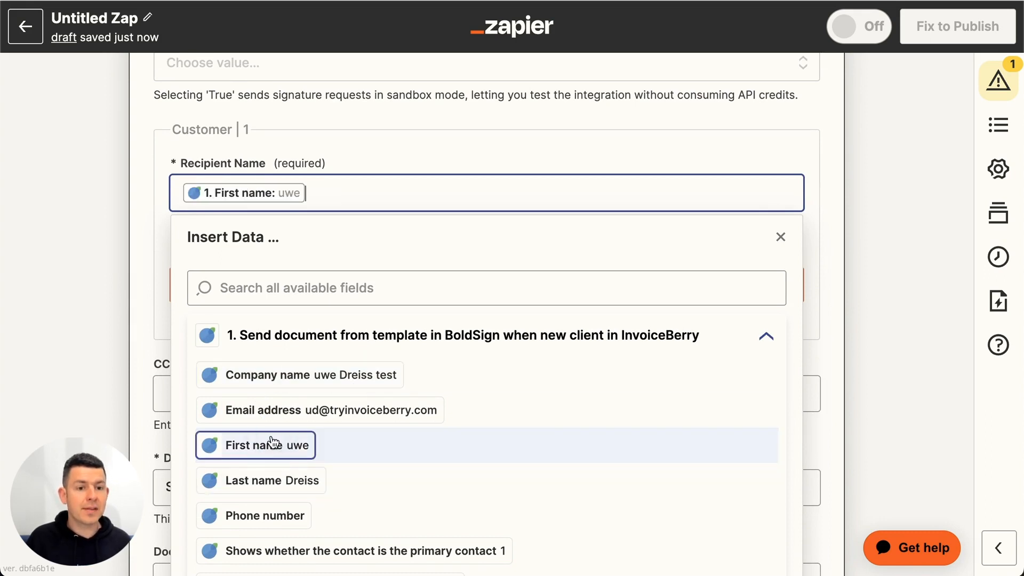
{"action": "left_click", "coordinate": [268, 480]}
{"action": "left_click", "coordinate": [99, 350]}
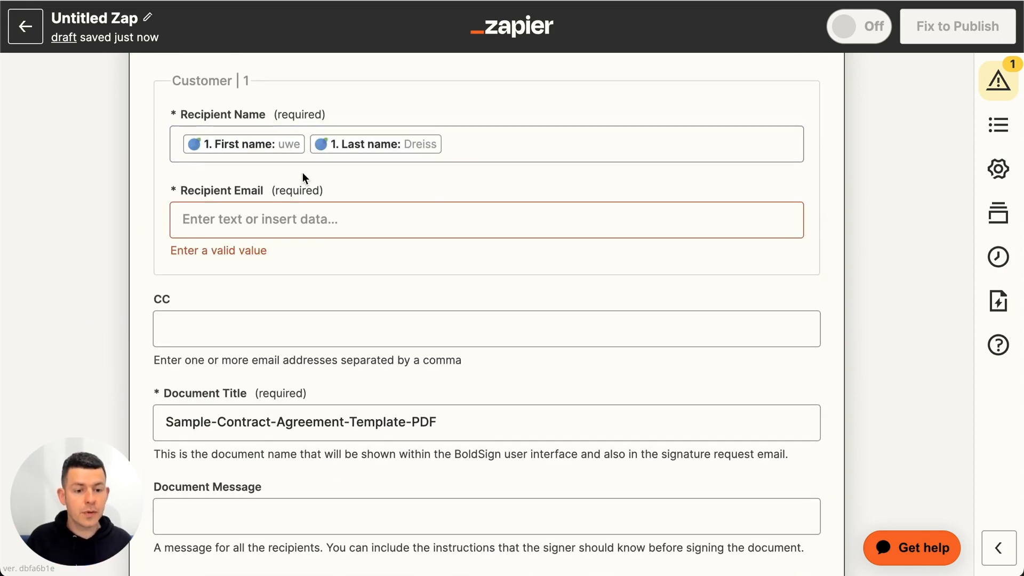
Step: Map the customer's Recipient Email to the Email address field from the InvoiceBerry trigger
{"action": "left_click", "coordinate": [248, 228]}
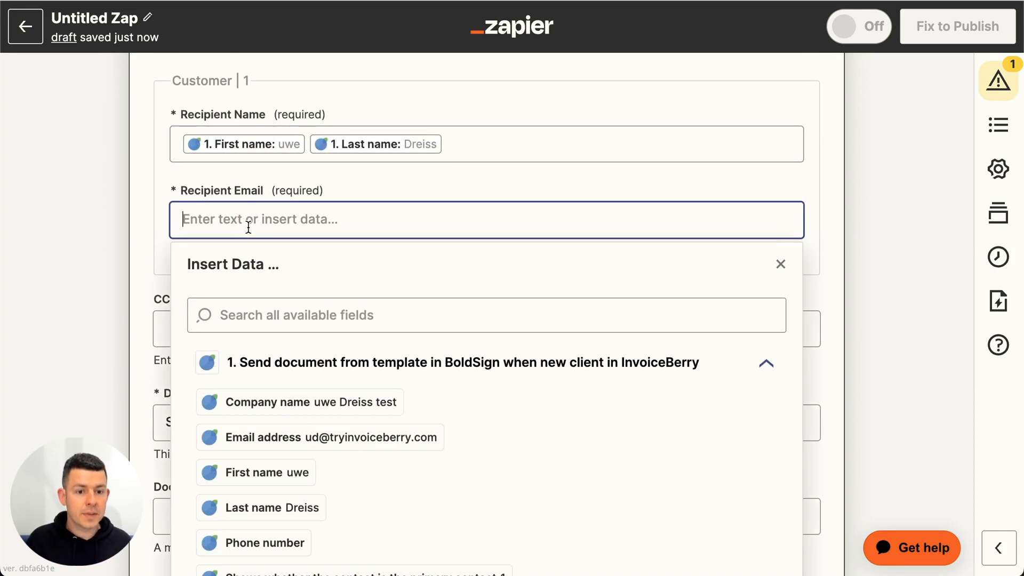
{"action": "left_click", "coordinate": [299, 449]}
{"action": "left_click", "coordinate": [78, 316]}
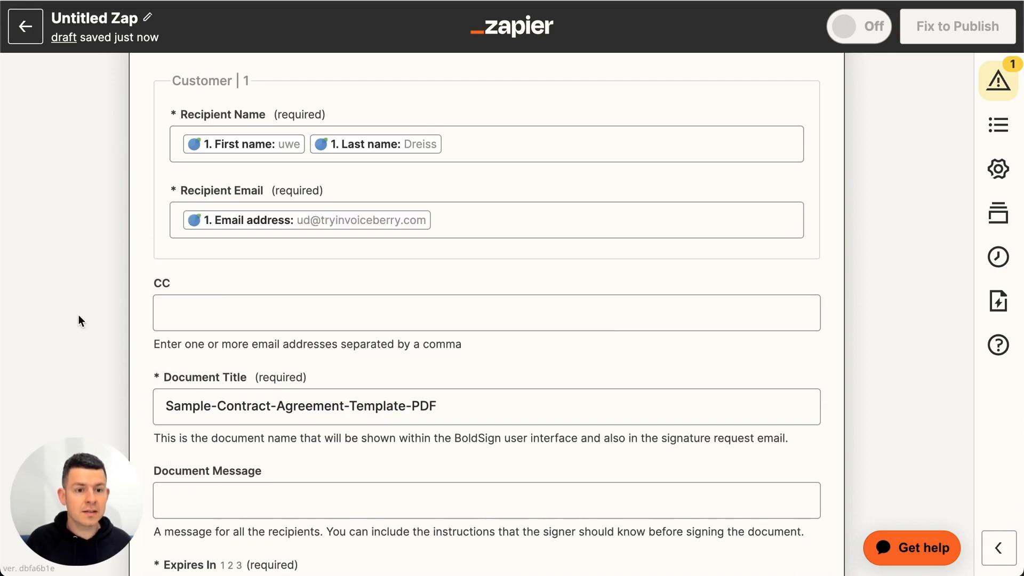
Step: Set the Document Message to "Hi", the trigger's First name field, and ", please sign this contract."
{"action": "scroll", "coordinate": [217, 304], "scroll_direction": "down", "scroll_amount": 2}
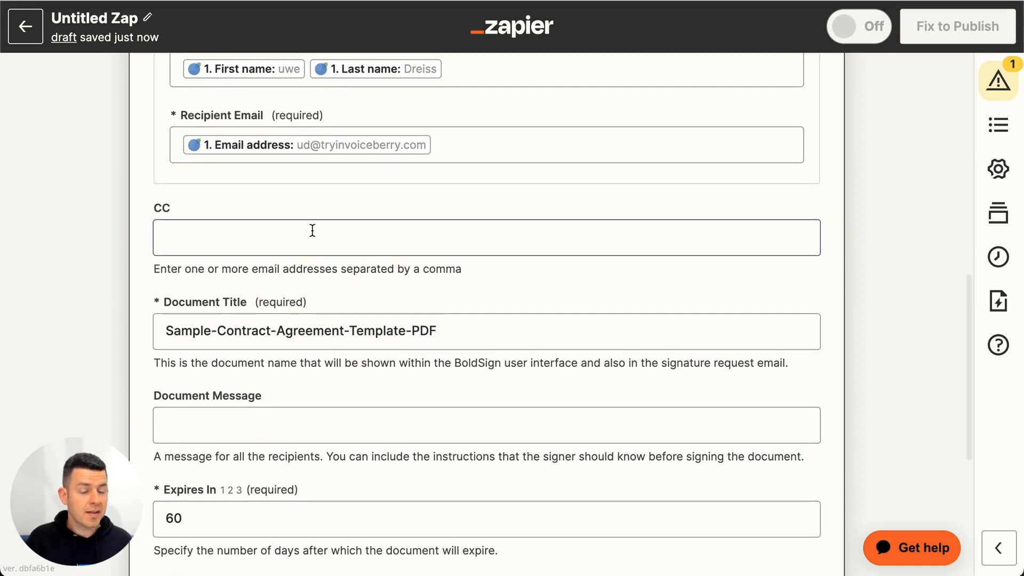
{"action": "scroll", "coordinate": [311, 229], "scroll_direction": "down", "scroll_amount": 3}
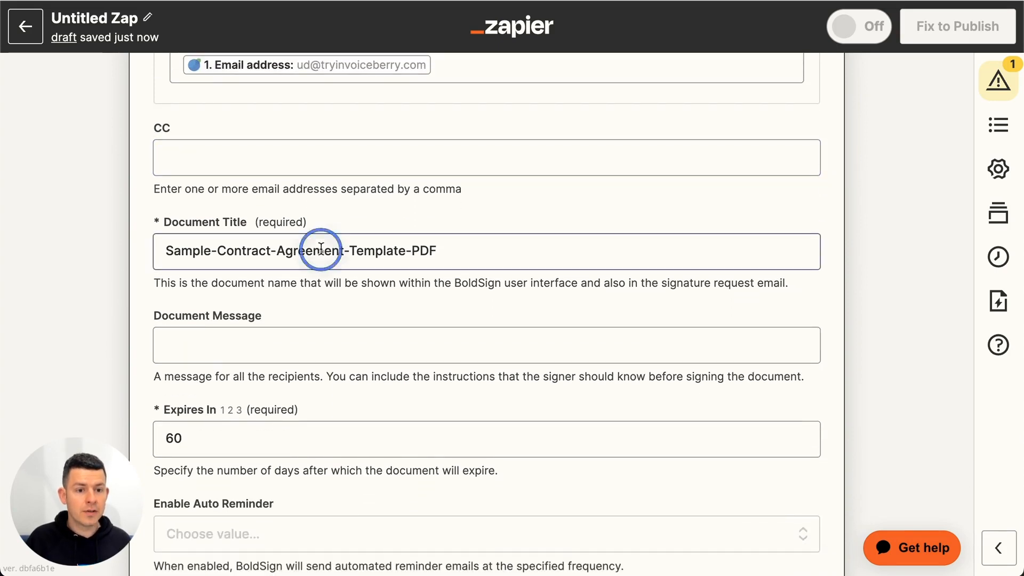
{"action": "left_click", "coordinate": [321, 249]}
{"action": "left_click", "coordinate": [58, 335]}
{"action": "scroll", "coordinate": [58, 331], "scroll_direction": "down", "scroll_amount": 2}
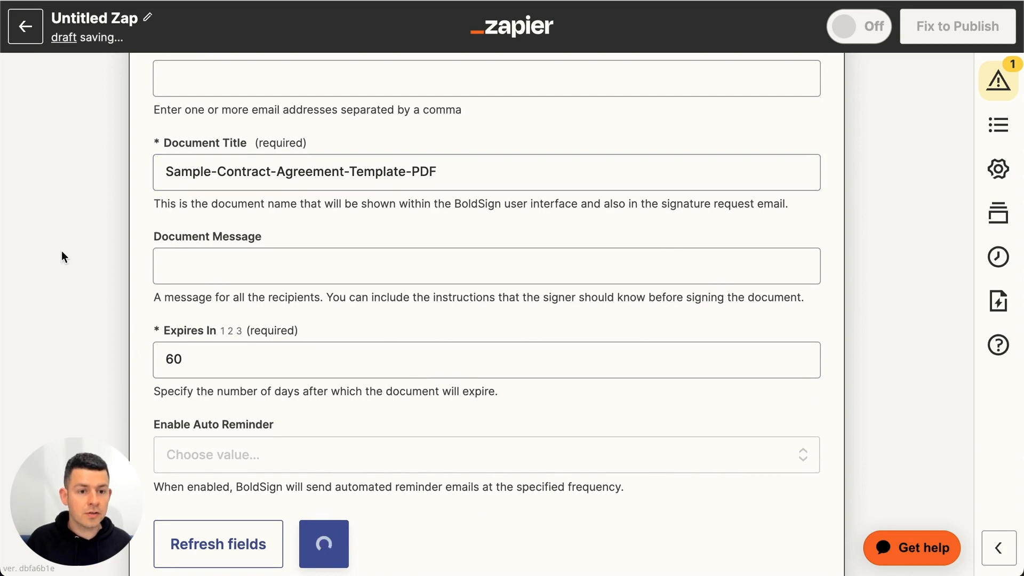
{"action": "scroll", "coordinate": [62, 251], "scroll_direction": "down", "scroll_amount": 2}
{"action": "left_click", "coordinate": [249, 213]}
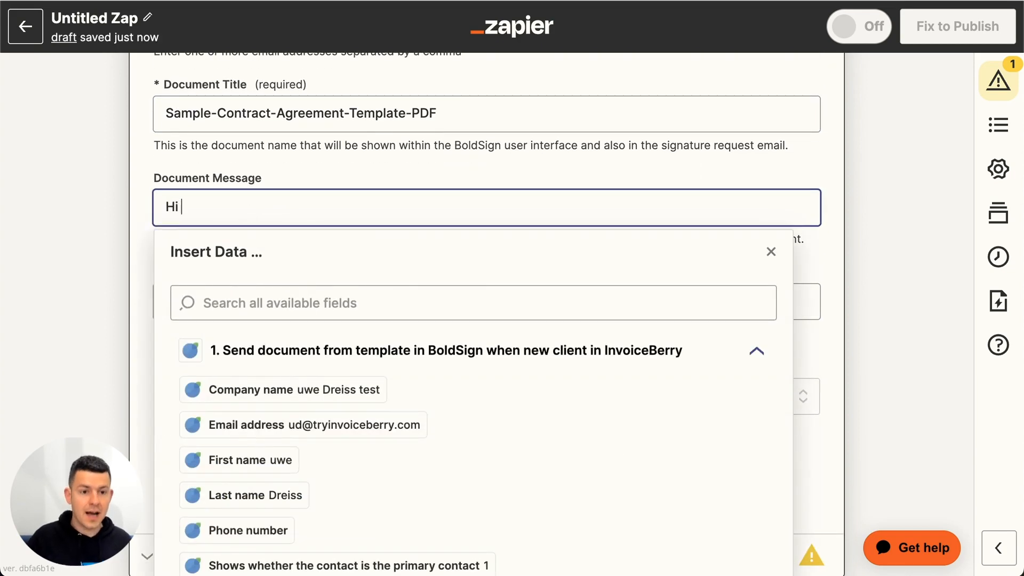
{"action": "left_click", "coordinate": [248, 464]}
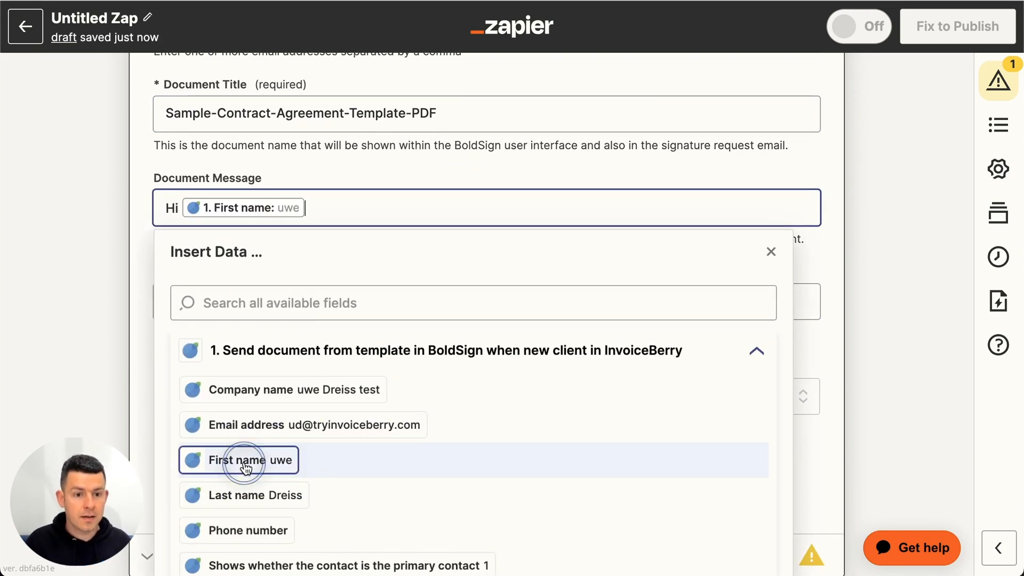
{"action": "type", "text": ", pleae sign"}
{"action": "key", "text": "BackSpace"}
{"action": "key", "text": "BackSpace"}
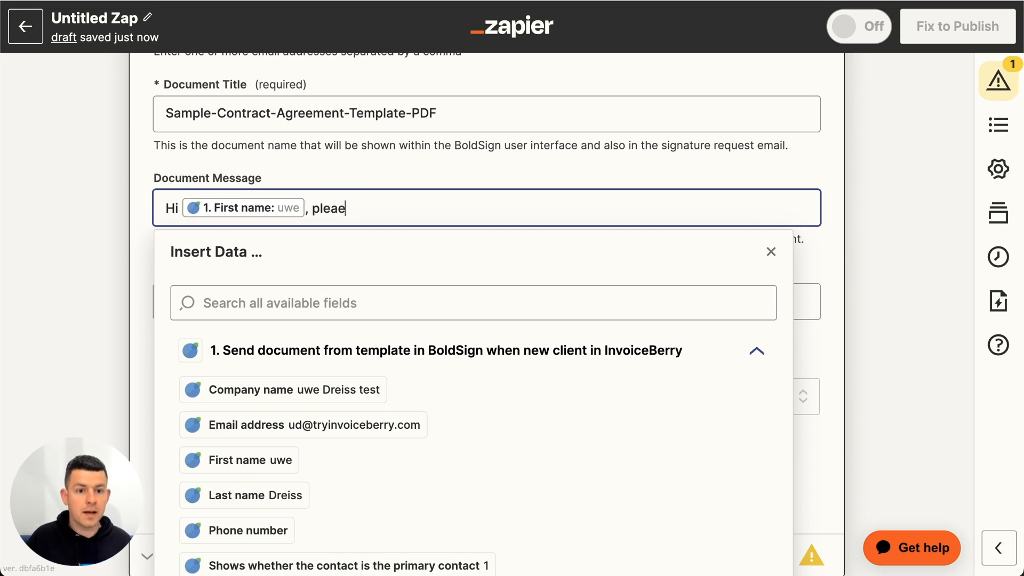
{"action": "key", "text": "BackSpace"}
{"action": "key", "text": "BackSpace"}
{"action": "type", "text": "se"}
{"action": "key", "text": "BackSpace"}
{"action": "key", "text": "BackSpace"}
{"action": "type", "text": "ase sign this contract."}
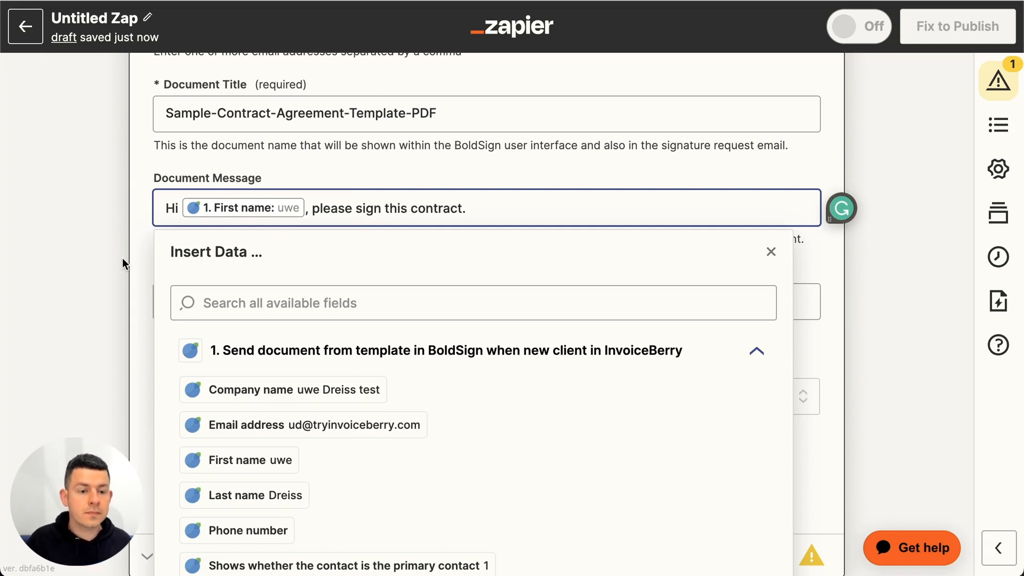
{"action": "left_click", "coordinate": [123, 258]}
Step: Accept the remaining action settings and run the action's test to send the document through BoldSign
{"action": "scroll", "coordinate": [123, 258], "scroll_direction": "down", "scroll_amount": 2}
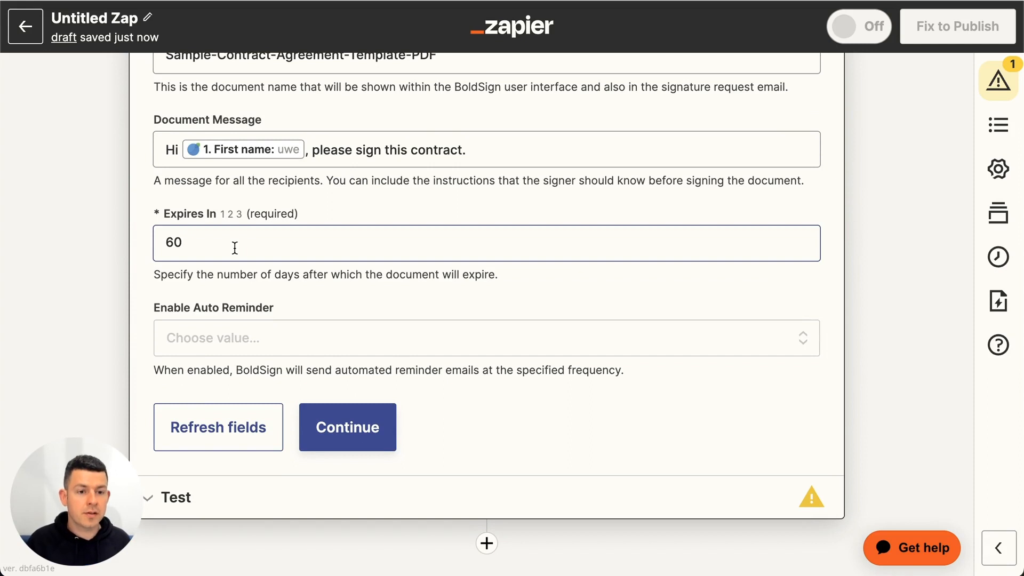
{"action": "left_click", "coordinate": [48, 273]}
{"action": "scroll", "coordinate": [48, 273], "scroll_direction": "down", "scroll_amount": 2}
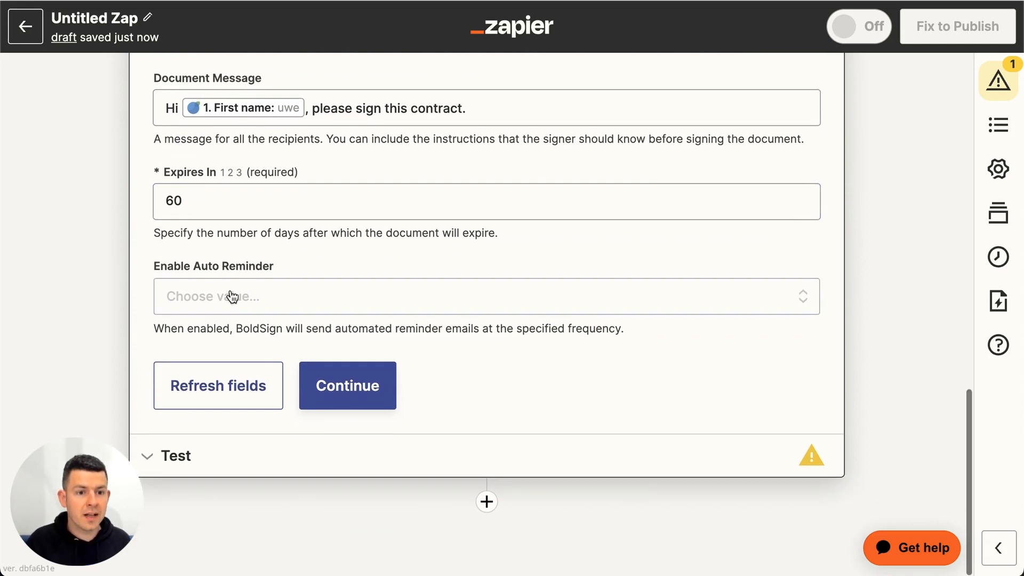
{"action": "left_click", "coordinate": [351, 390]}
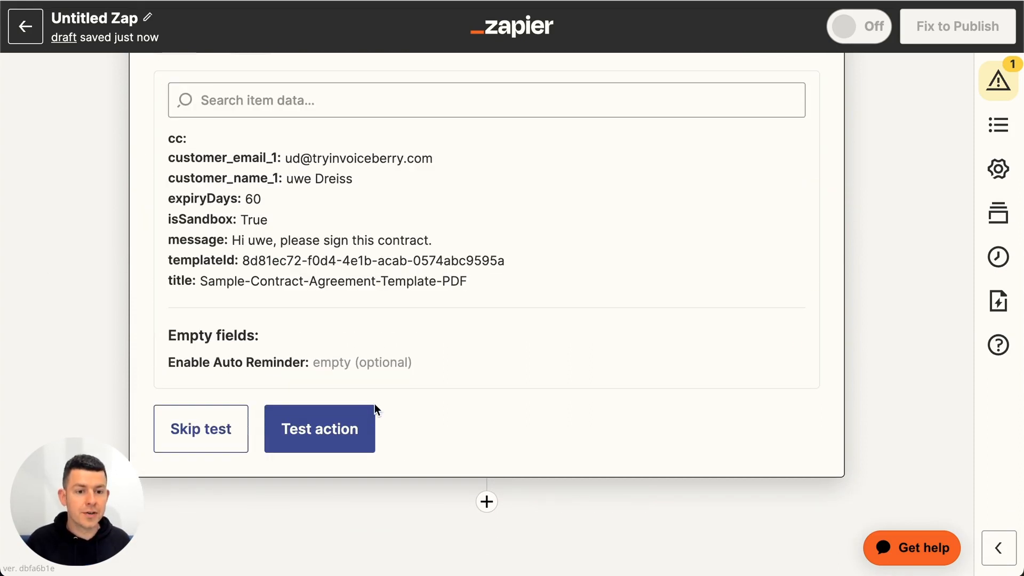
{"action": "scroll", "coordinate": [365, 376], "scroll_direction": "up", "scroll_amount": 1}
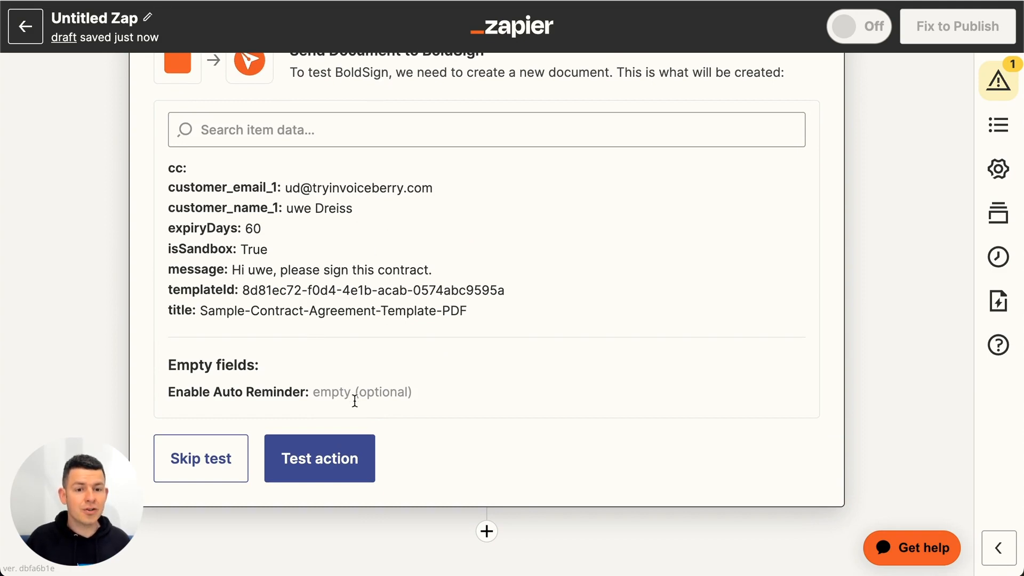
{"action": "left_click", "coordinate": [328, 458]}
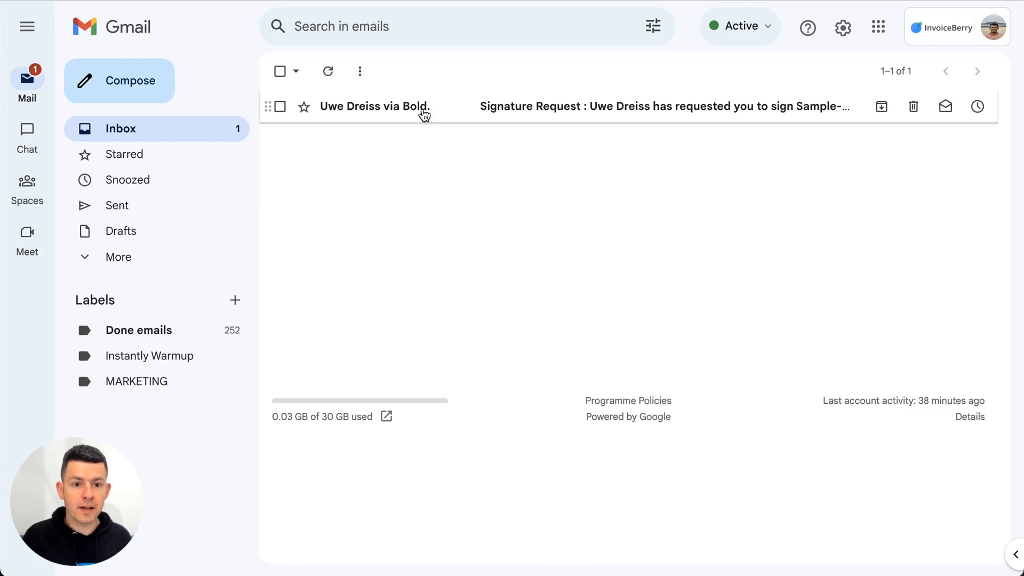
Step: In Gmail, open the BoldSign signature request email and check its document title, expiry date, message and signer
{"action": "left_click", "coordinate": [617, 111]}
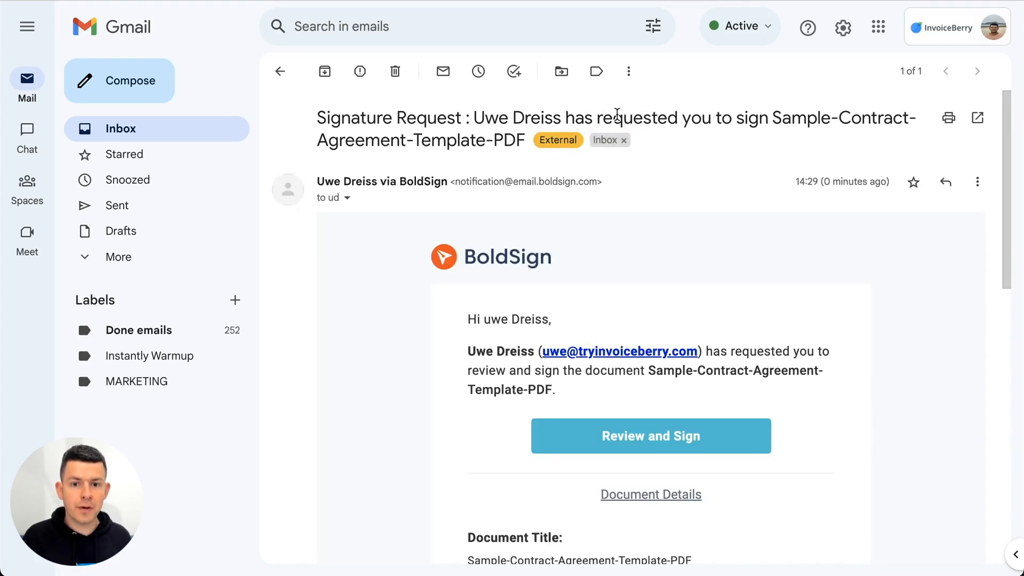
{"action": "scroll", "coordinate": [541, 376], "scroll_direction": "down", "scroll_amount": 1}
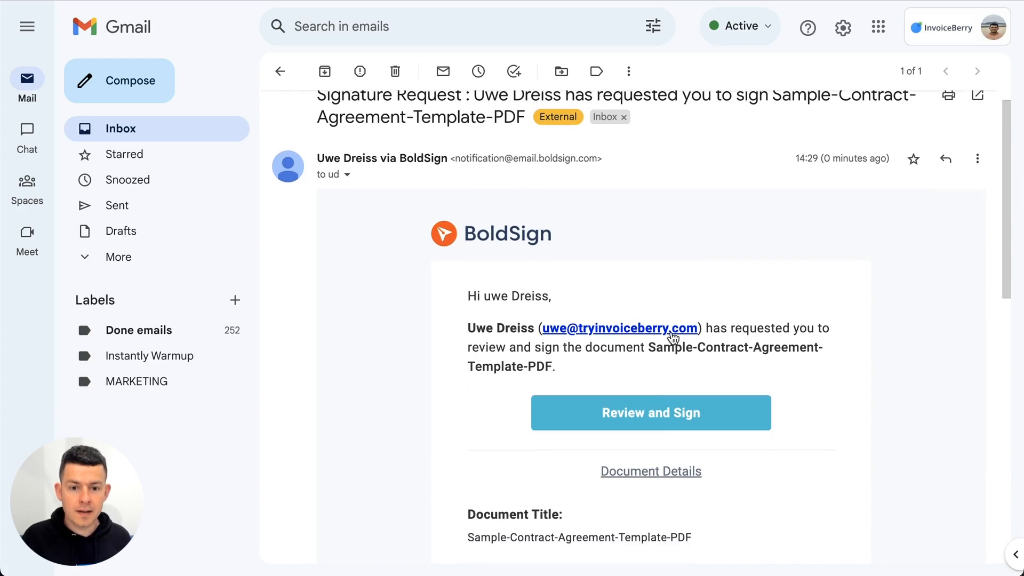
{"action": "scroll", "coordinate": [558, 341], "scroll_direction": "down", "scroll_amount": 3}
{"action": "scroll", "coordinate": [555, 343], "scroll_direction": "down", "scroll_amount": 2}
{"action": "scroll", "coordinate": [522, 384], "scroll_direction": "down", "scroll_amount": 1}
{"action": "left_click_drag", "start_coordinate": [464, 433], "coordinate": [573, 445]}
{"action": "left_click", "coordinate": [574, 445]}
{"action": "scroll", "coordinate": [645, 395], "scroll_direction": "down", "scroll_amount": 3}
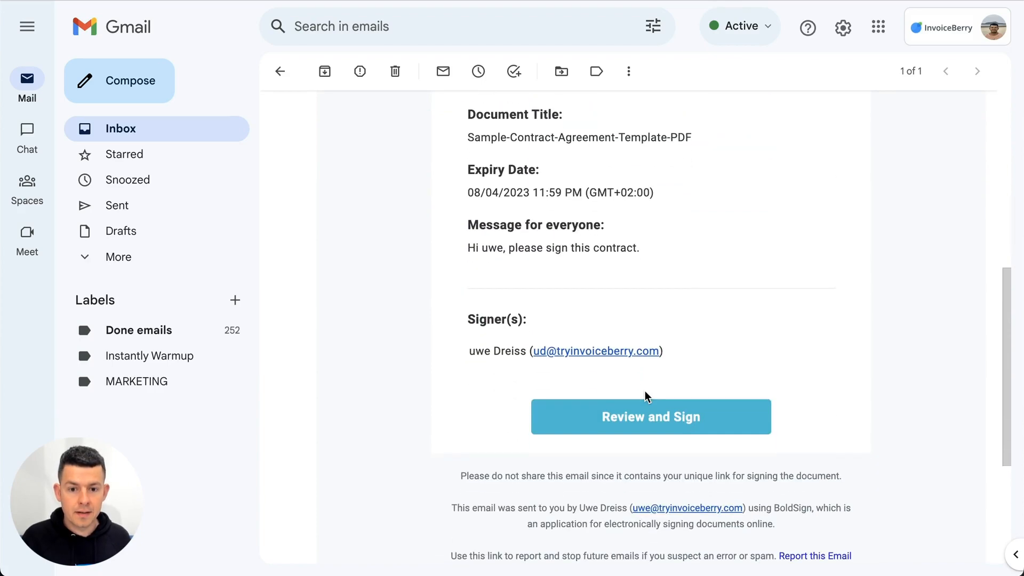
{"action": "scroll", "coordinate": [656, 373], "scroll_direction": "up", "scroll_amount": 4}
Step: Open the contract for review and signing, agree to the disclosure terms, and select the Sign Here field on page 2
{"action": "left_click", "coordinate": [696, 227]}
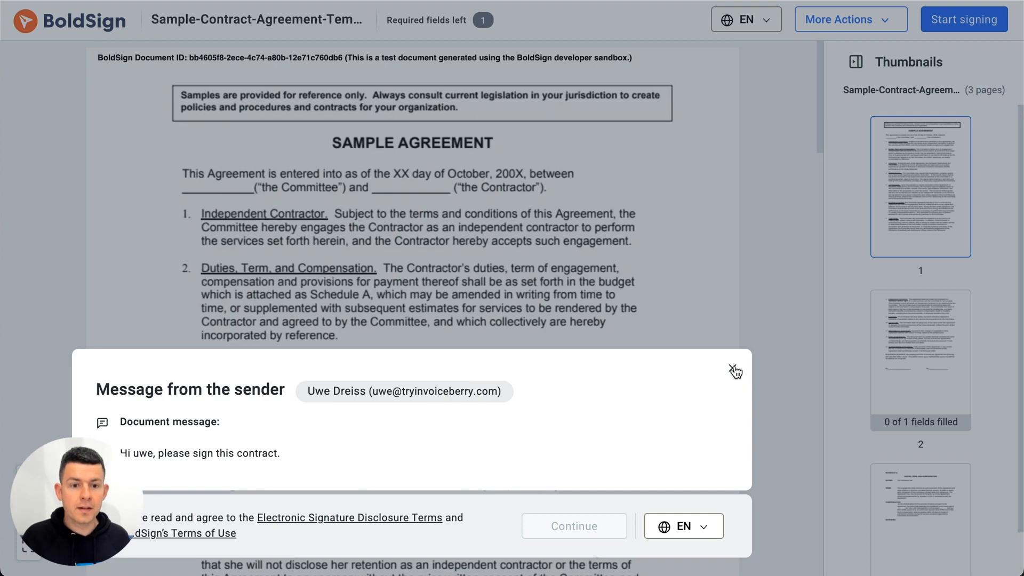
{"action": "left_click", "coordinate": [734, 369]}
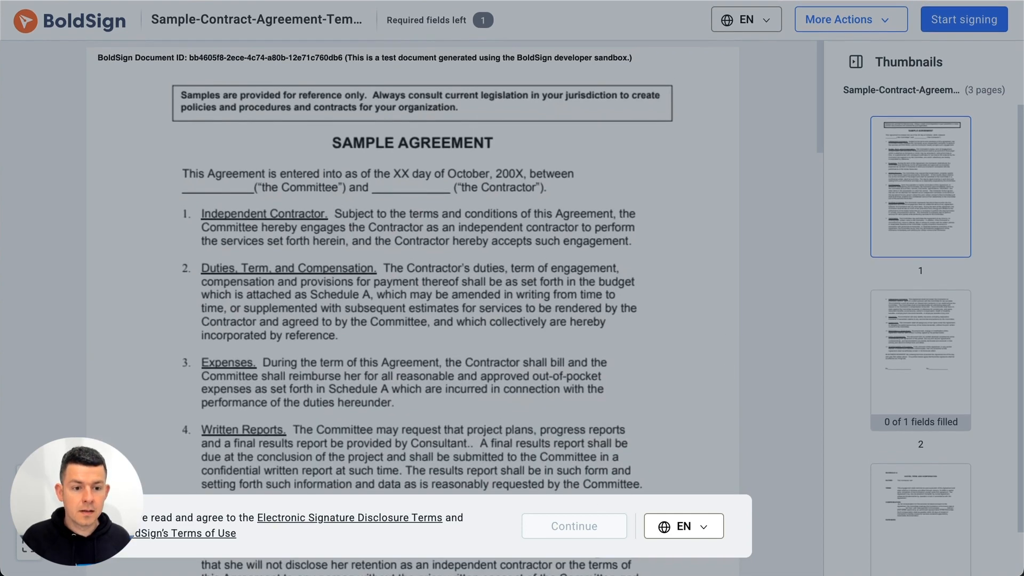
{"action": "left_click", "coordinate": [104, 519]}
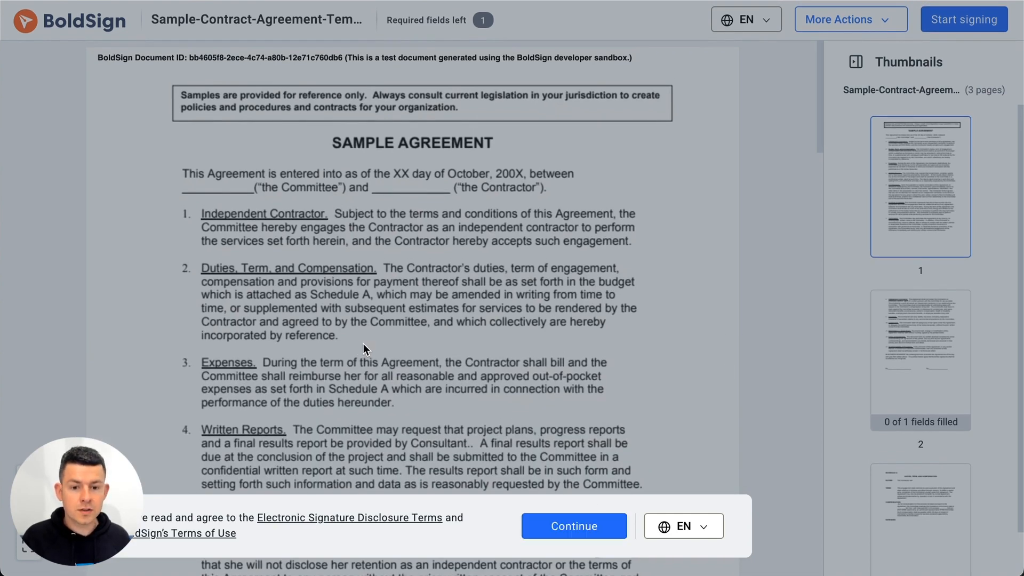
{"action": "left_click", "coordinate": [564, 526]}
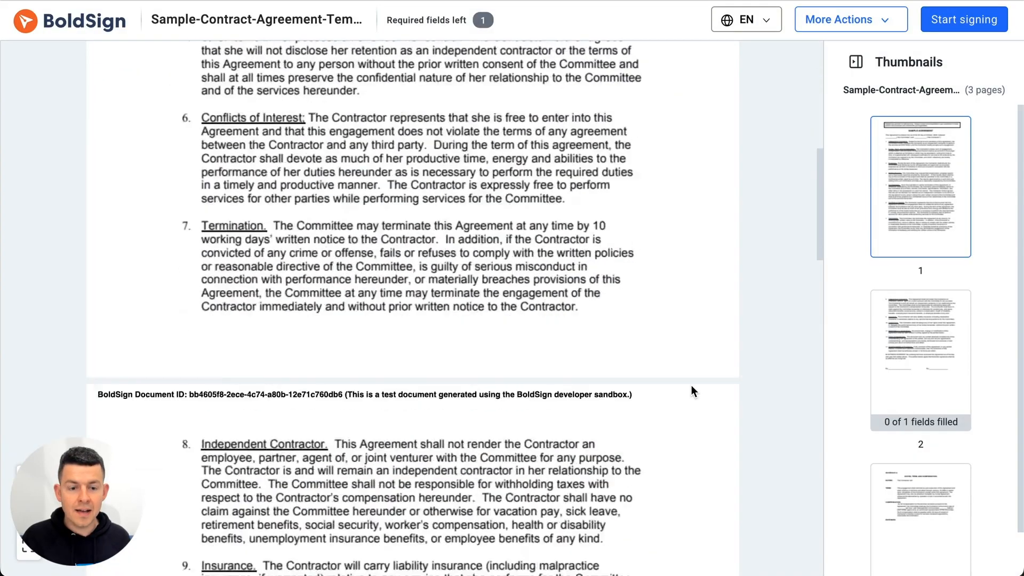
{"action": "scroll", "coordinate": [691, 391], "scroll_direction": "up", "scroll_amount": 6}
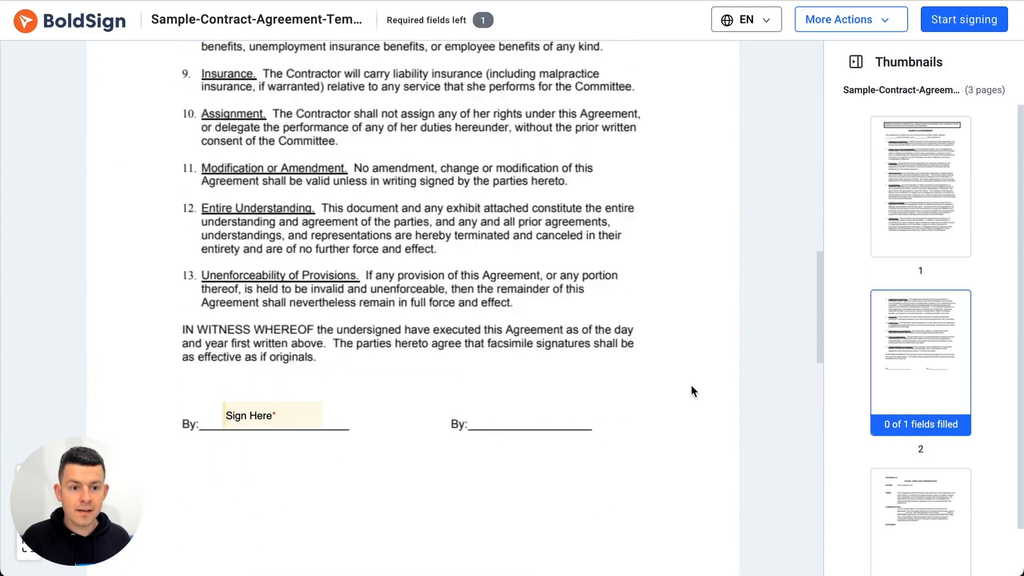
{"action": "left_click", "coordinate": [267, 418]}
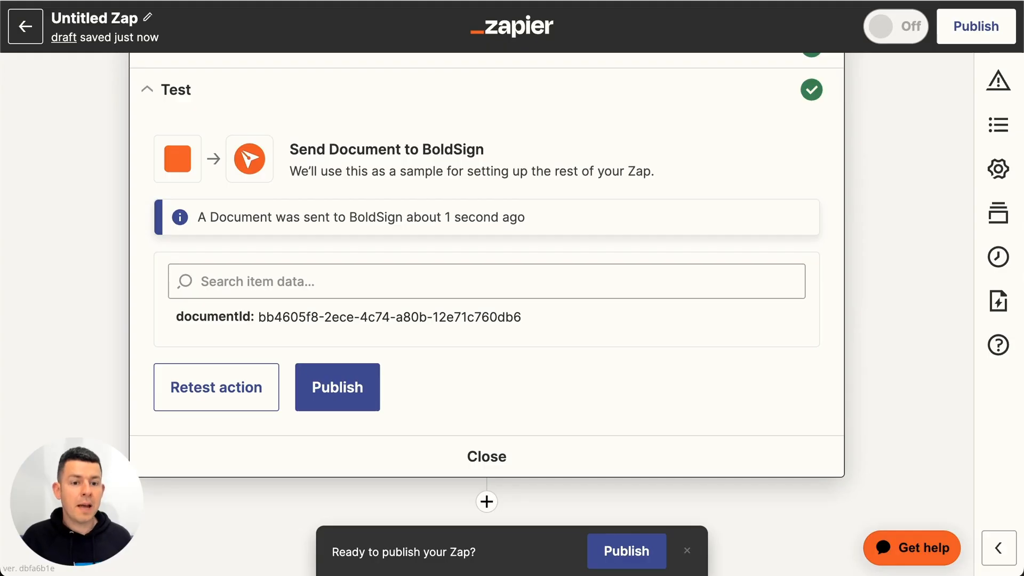
Step: Return to Zapier and publish the Zap
{"action": "left_click", "coordinate": [336, 385]}
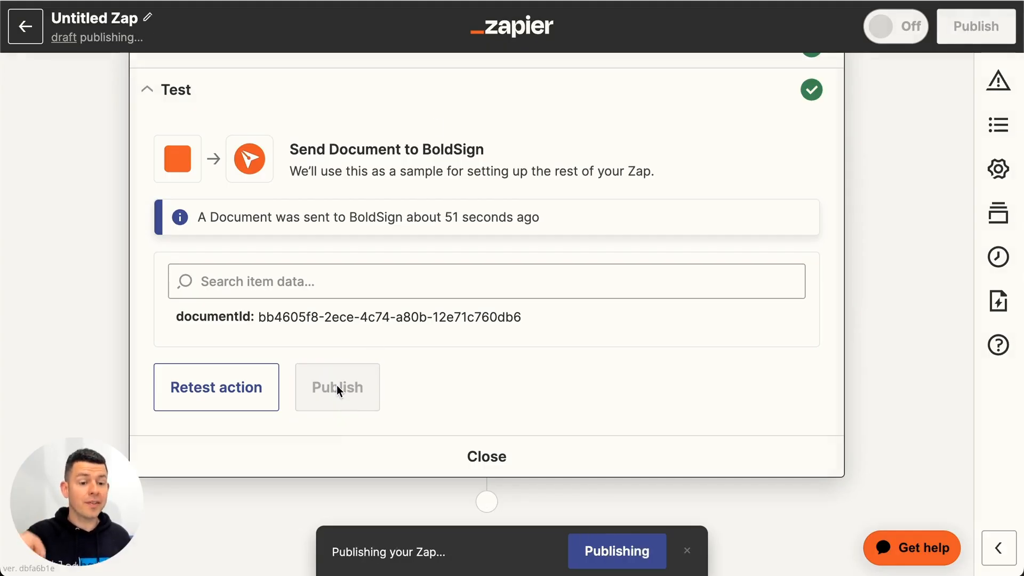